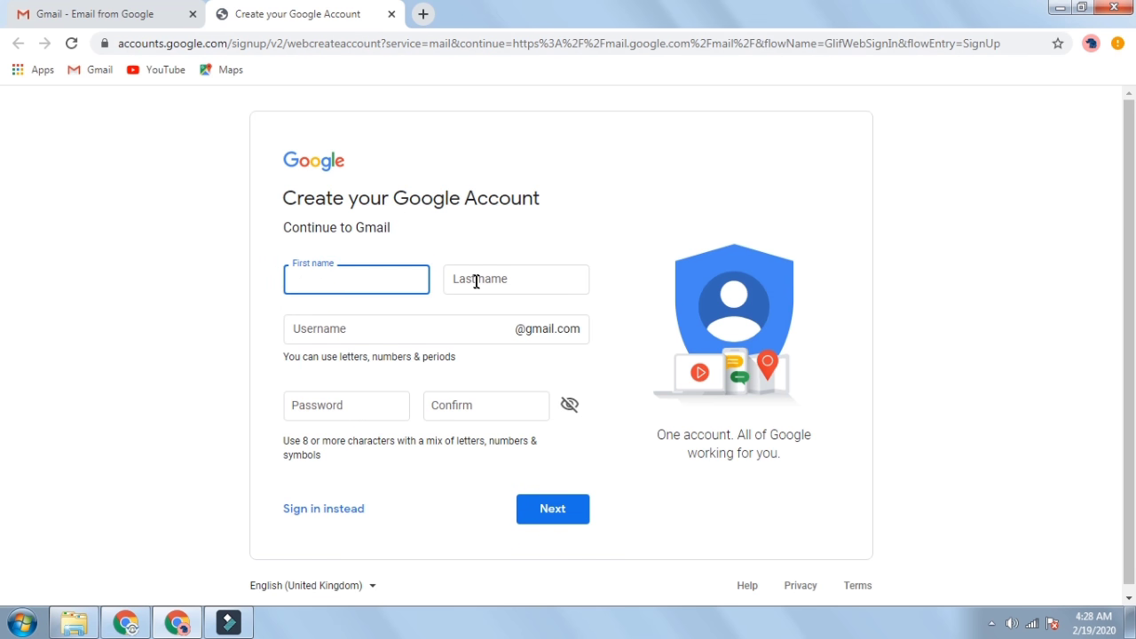
# - Enter the first name, last name and chosen username on the Google sign-up form
pyautogui.click(338, 280)
pyautogui.press('Tab')
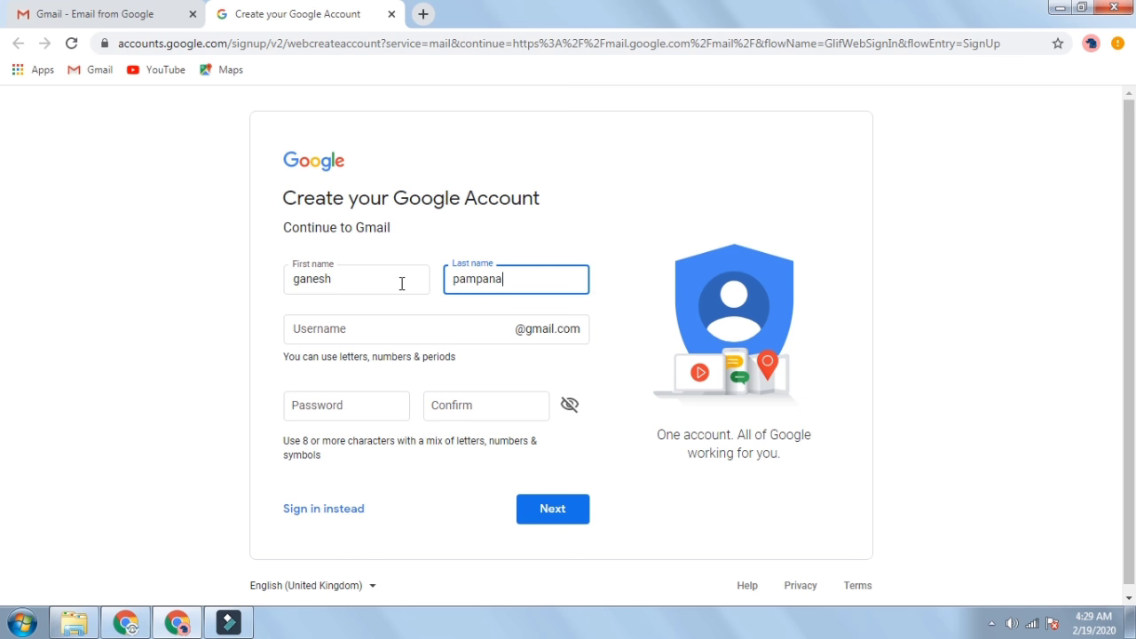
pyautogui.press('Tab')
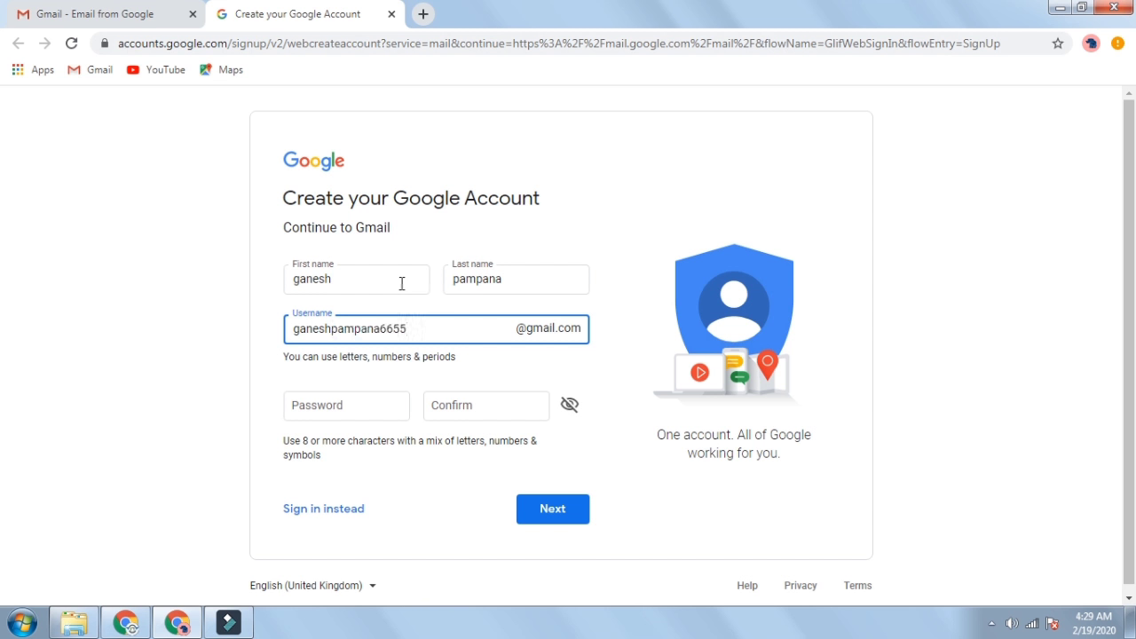
# - Set the account password, re-enter a matching confirmation to fix the mismatch, and submit
pyautogui.click(319, 409)
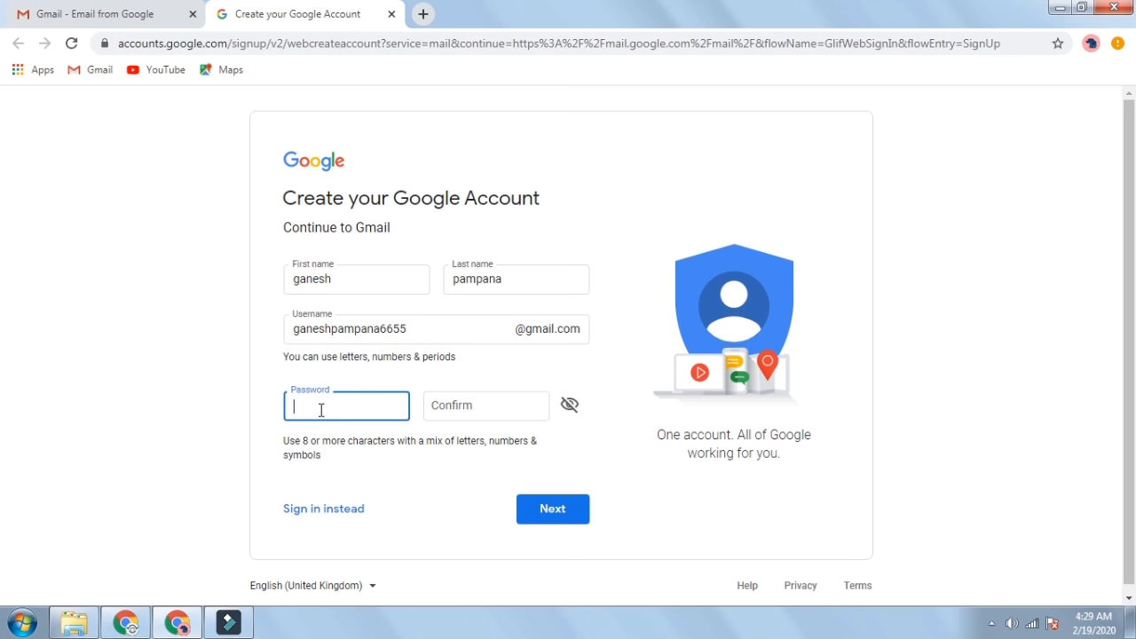
pyautogui.write('•')
pyautogui.click(477, 404)
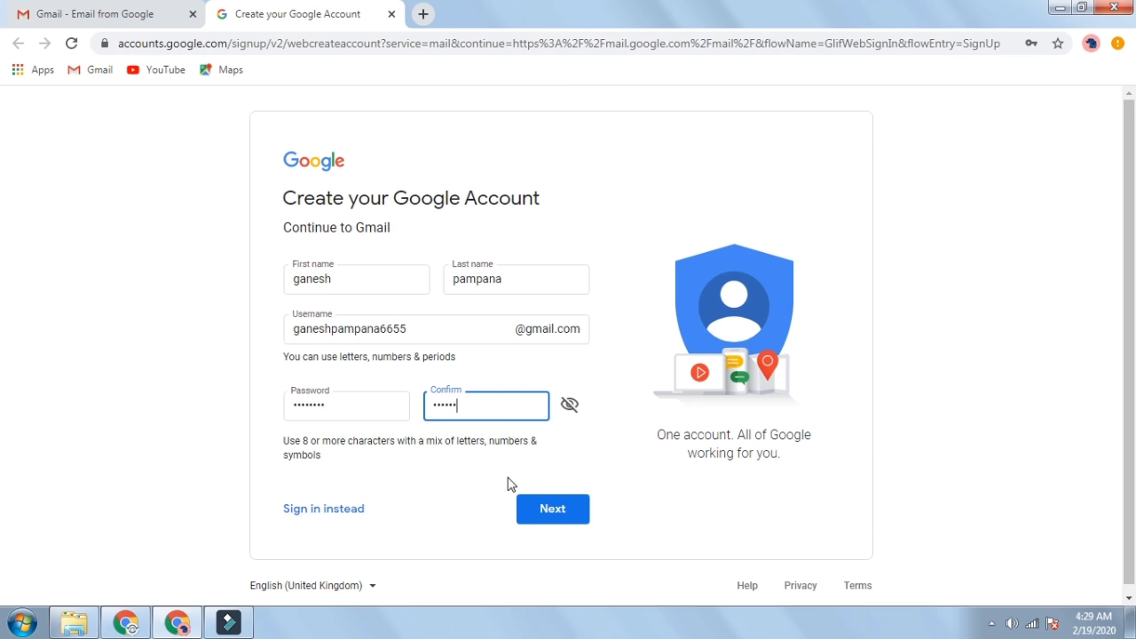
pyautogui.click(537, 509)
pyautogui.click(489, 411)
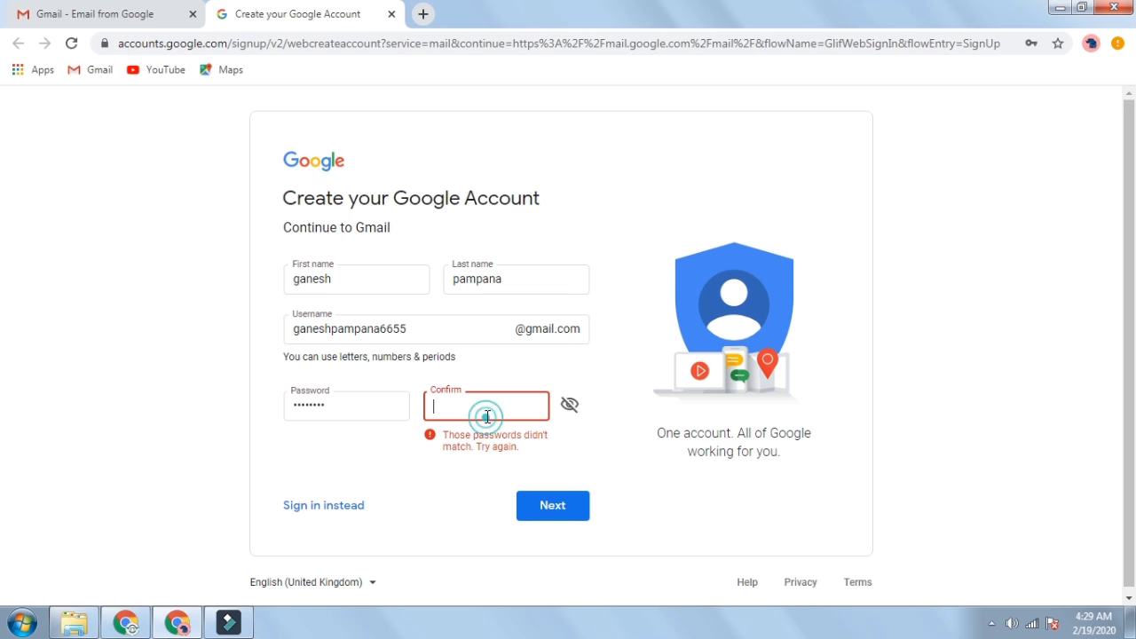
pyautogui.write('••')
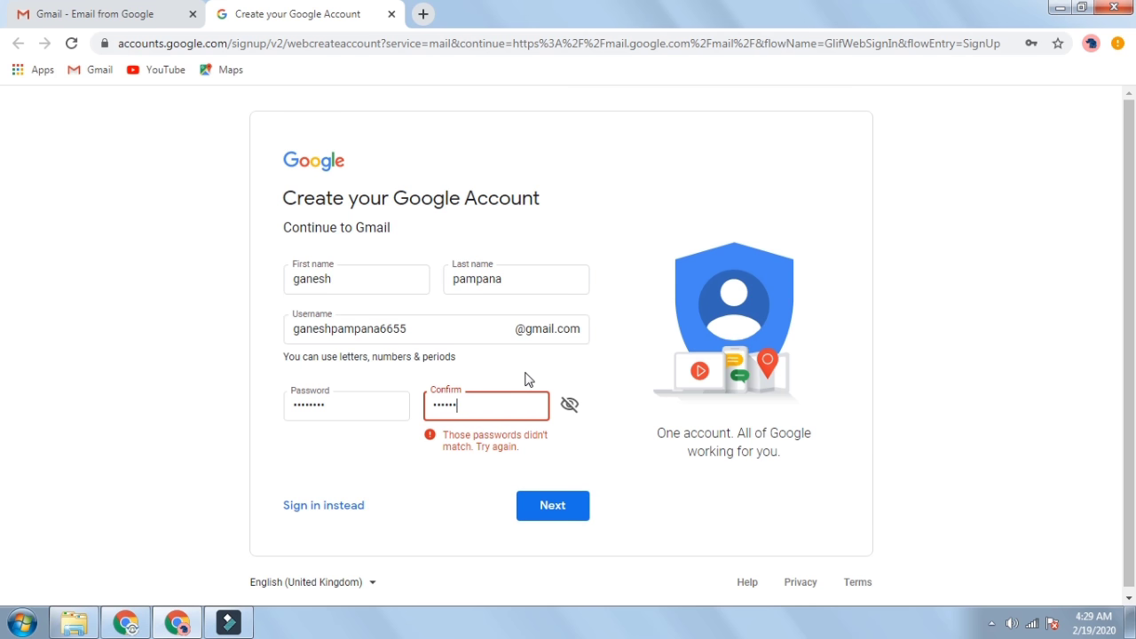
pyautogui.write('••••••')
pyautogui.press('Return')
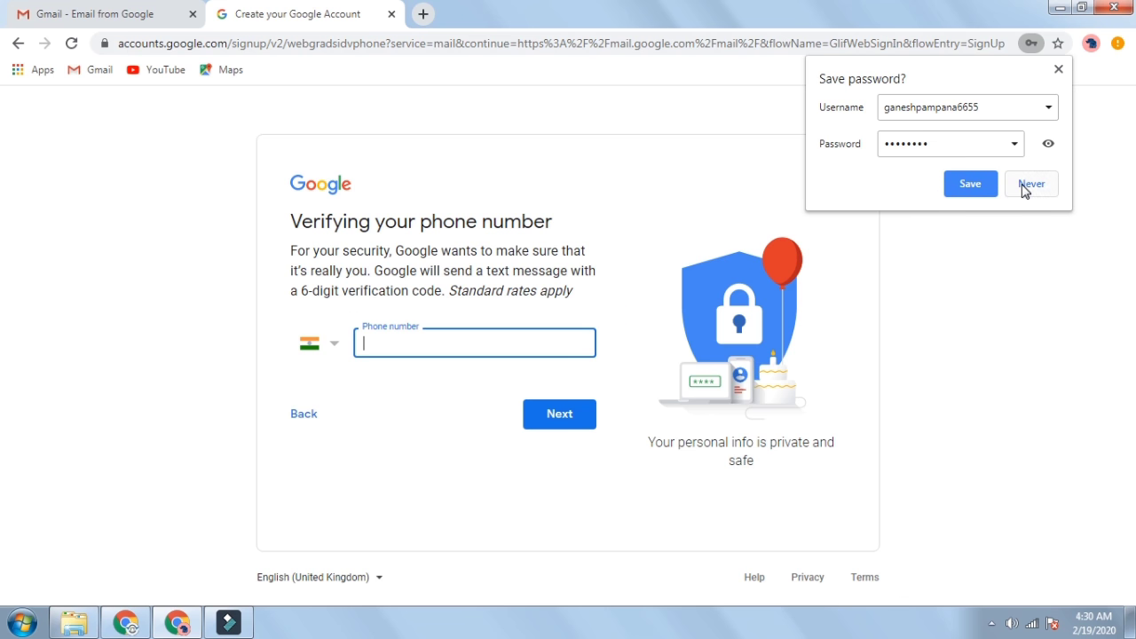
# - Decline saving the password, then verify the phone number with the texted six-digit code
pyautogui.click(1028, 185)
pyautogui.click(399, 344)
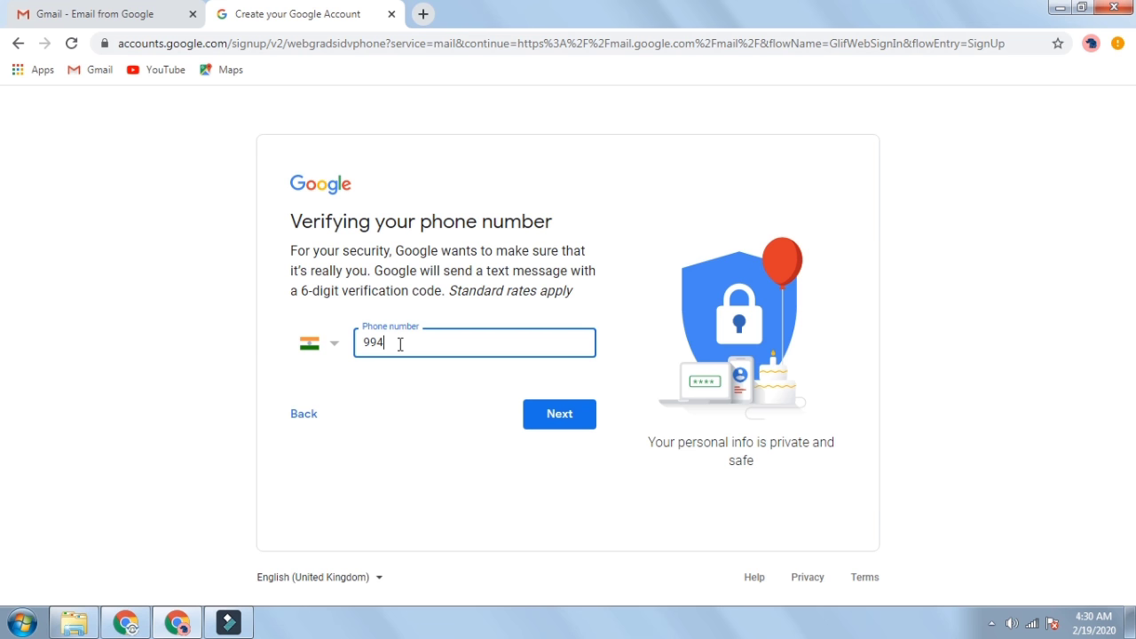
pyautogui.write('99482484')
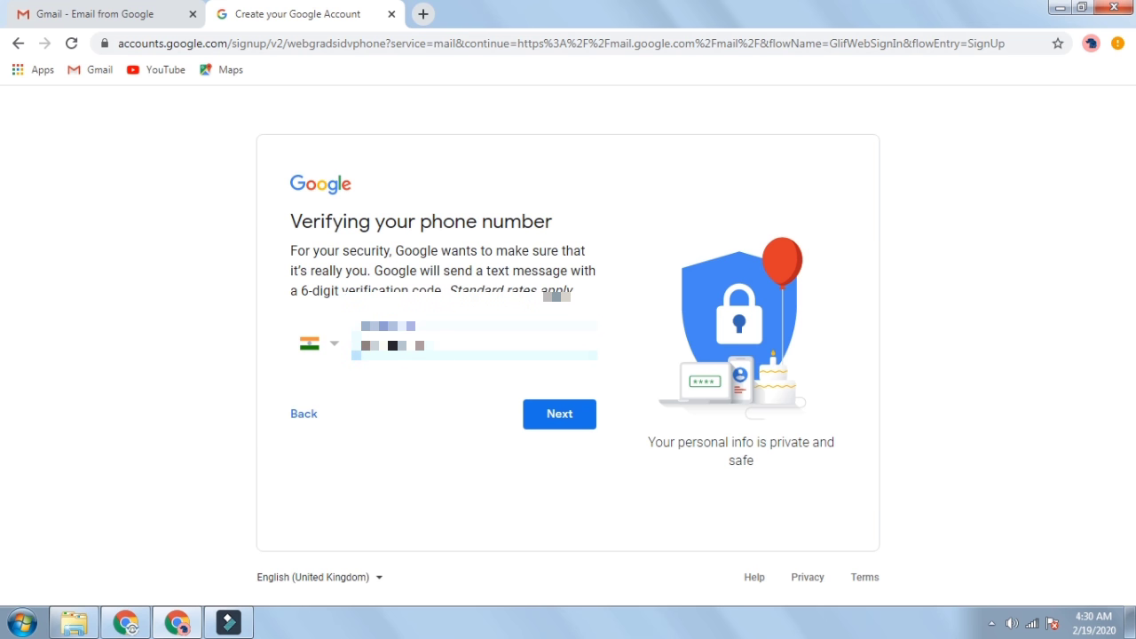
pyautogui.click(536, 429)
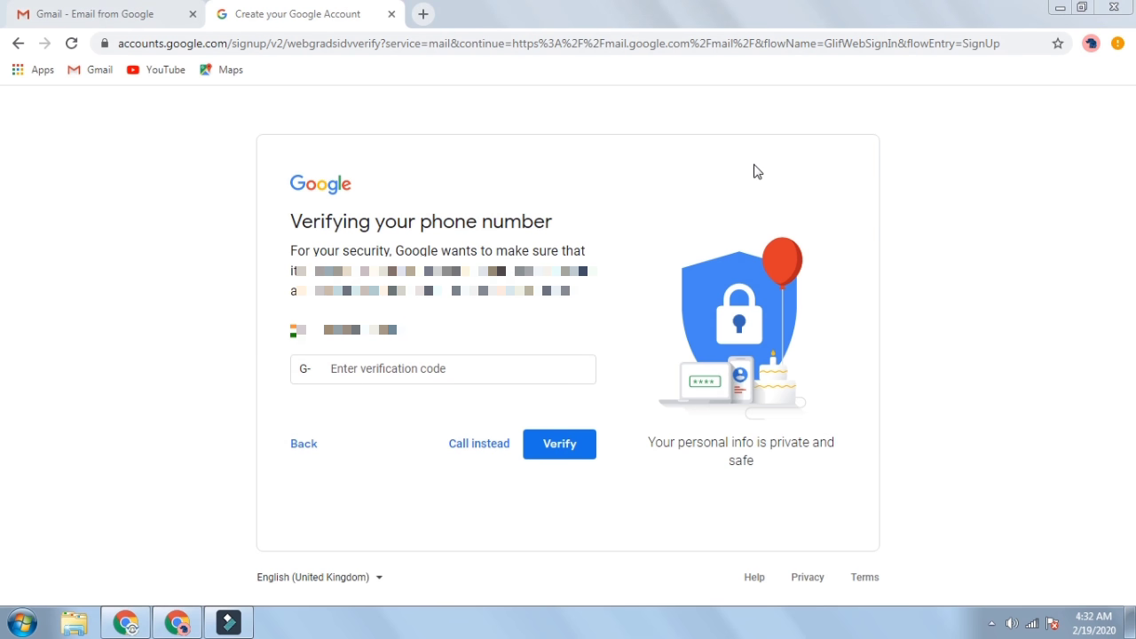
pyautogui.click(394, 377)
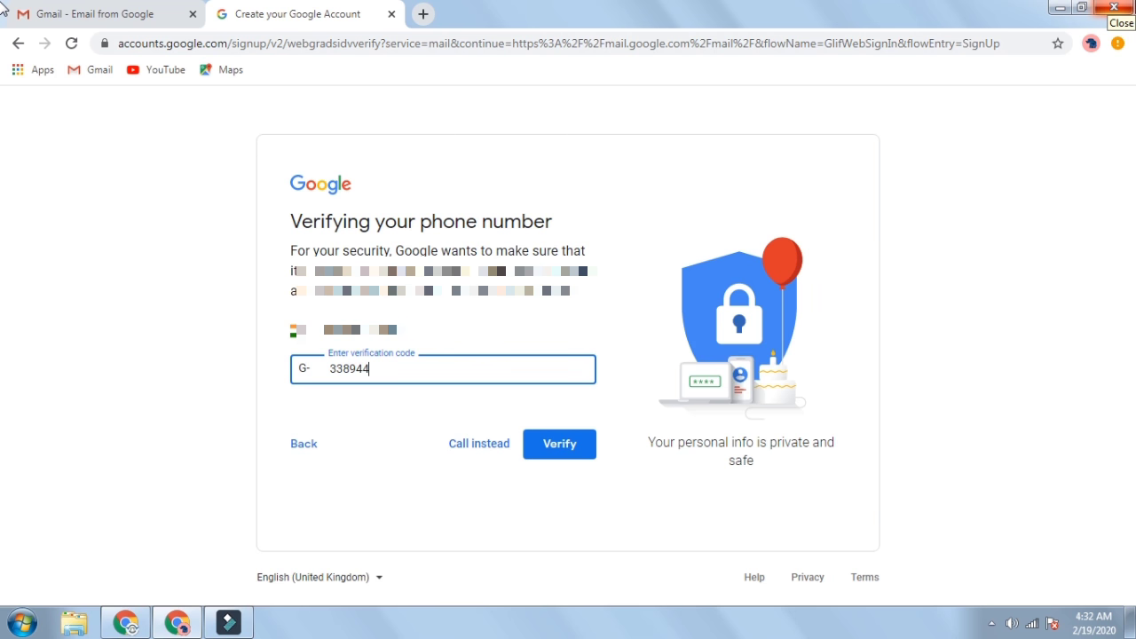
pyautogui.click(543, 449)
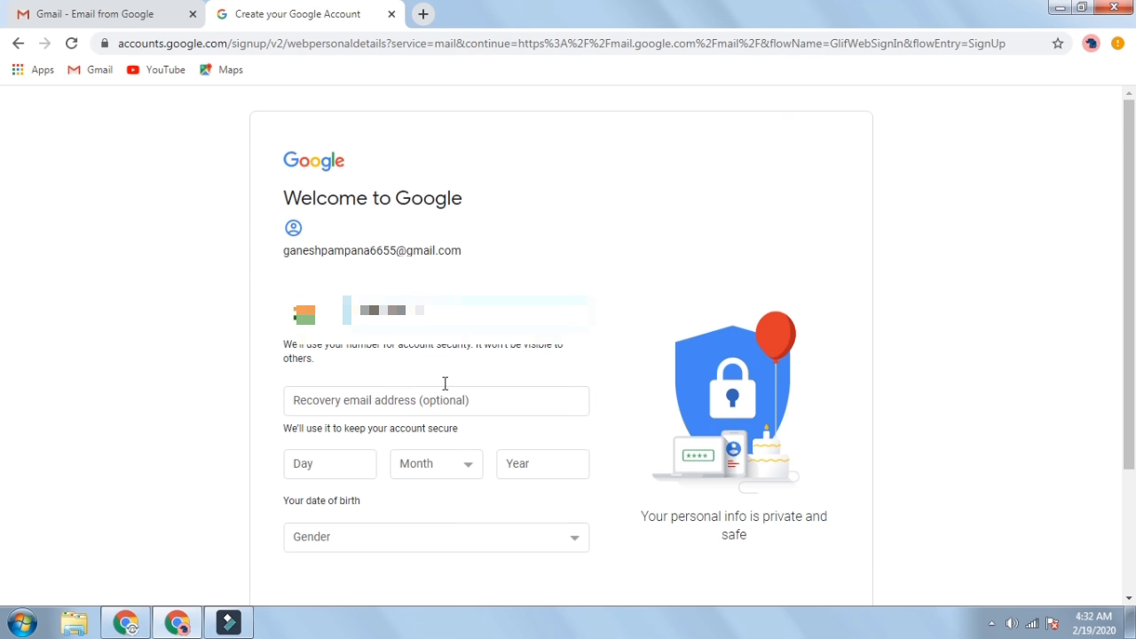
# - Enter birth date 11 February, gender Male, and agree to use the number across Google services
pyautogui.scroll(-1, 365, 401)
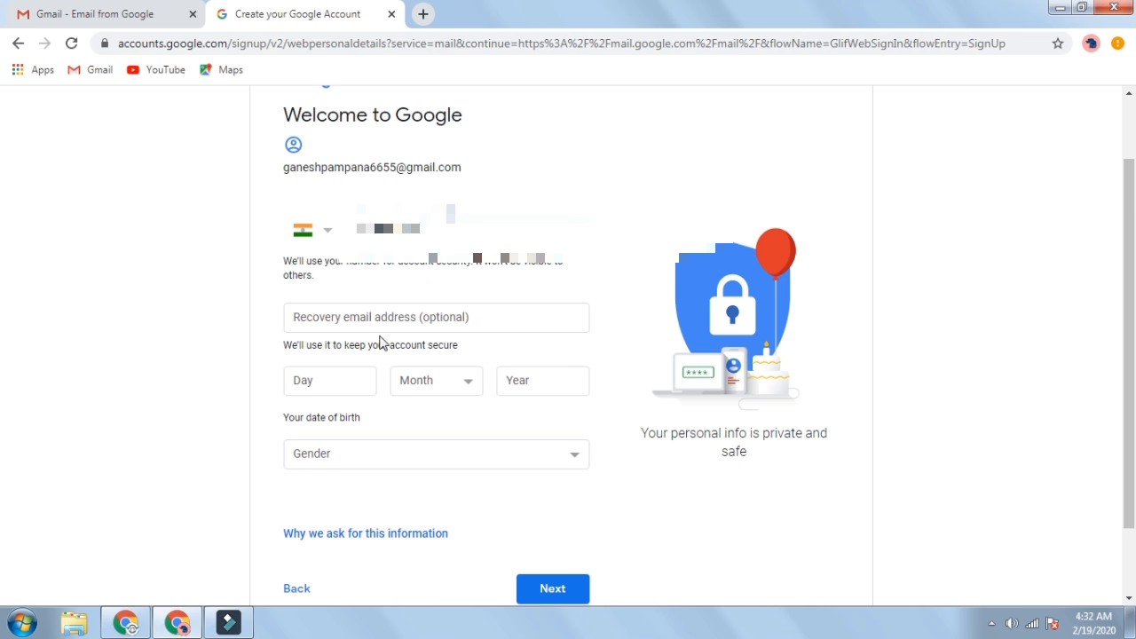
pyautogui.click(337, 369)
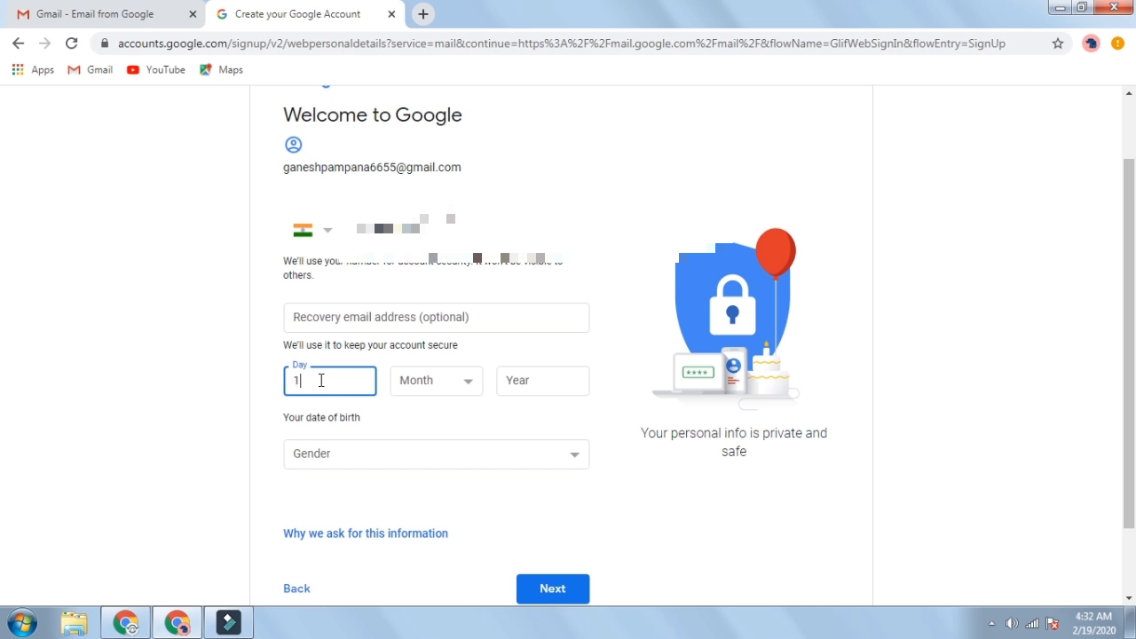
pyautogui.write('11')
pyautogui.click(436, 386)
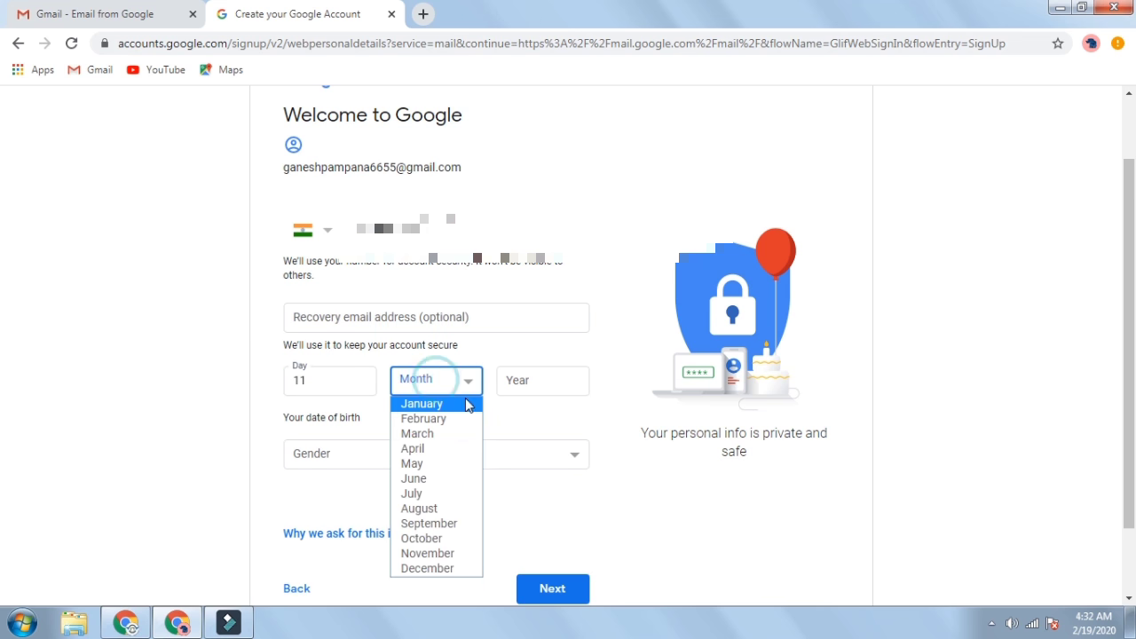
pyautogui.click(438, 413)
pyautogui.click(542, 380)
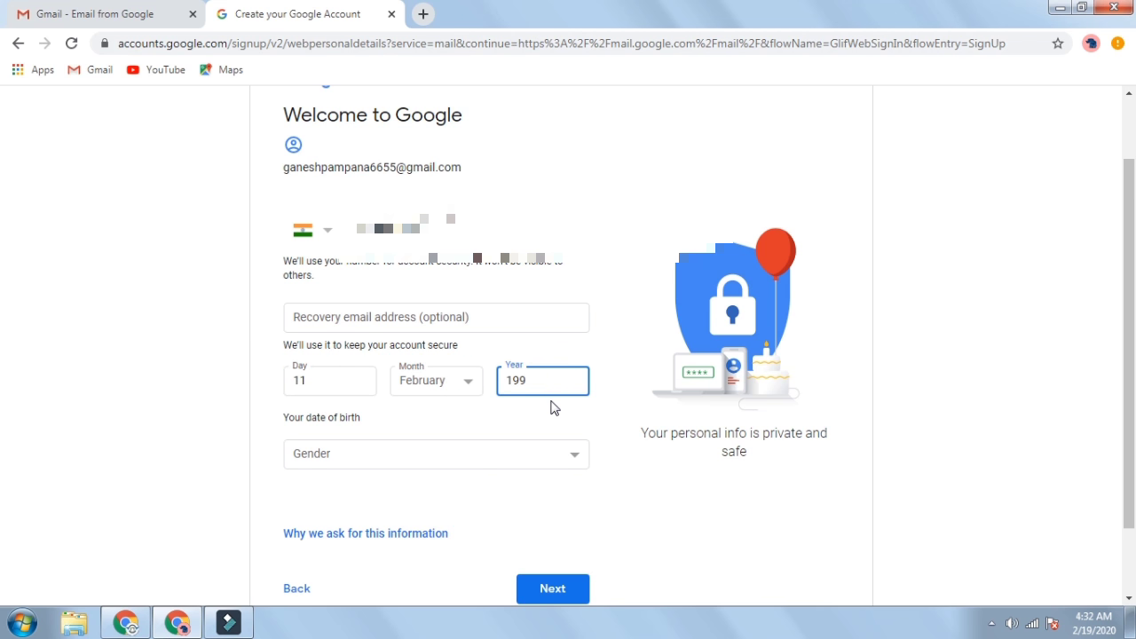
pyautogui.click(324, 456)
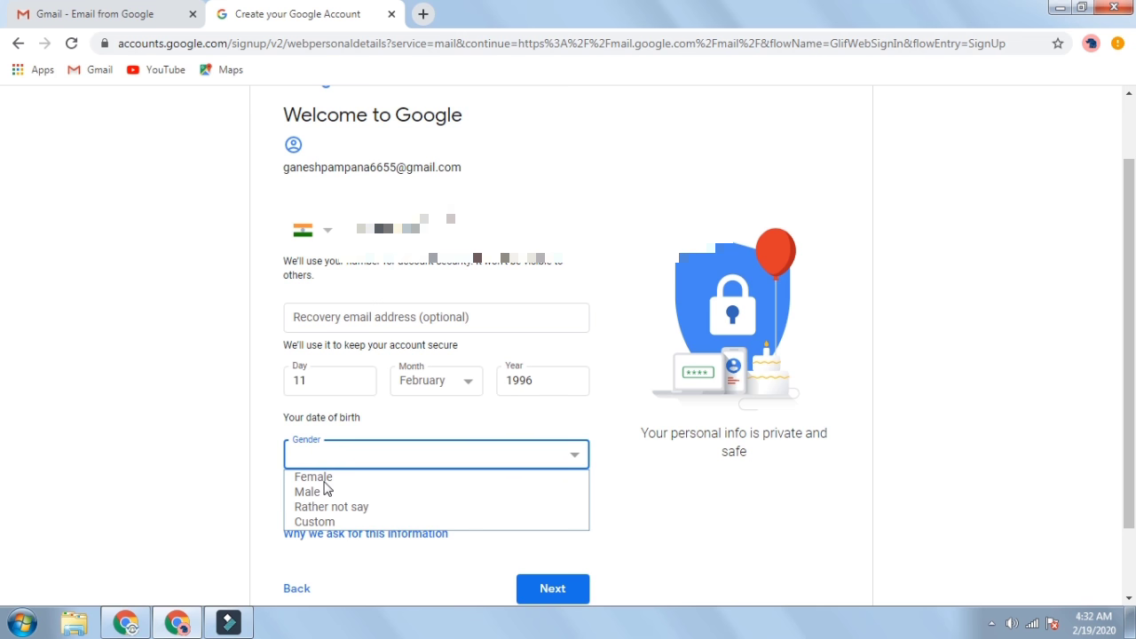
pyautogui.click(323, 494)
pyautogui.scroll(-1, 436, 471)
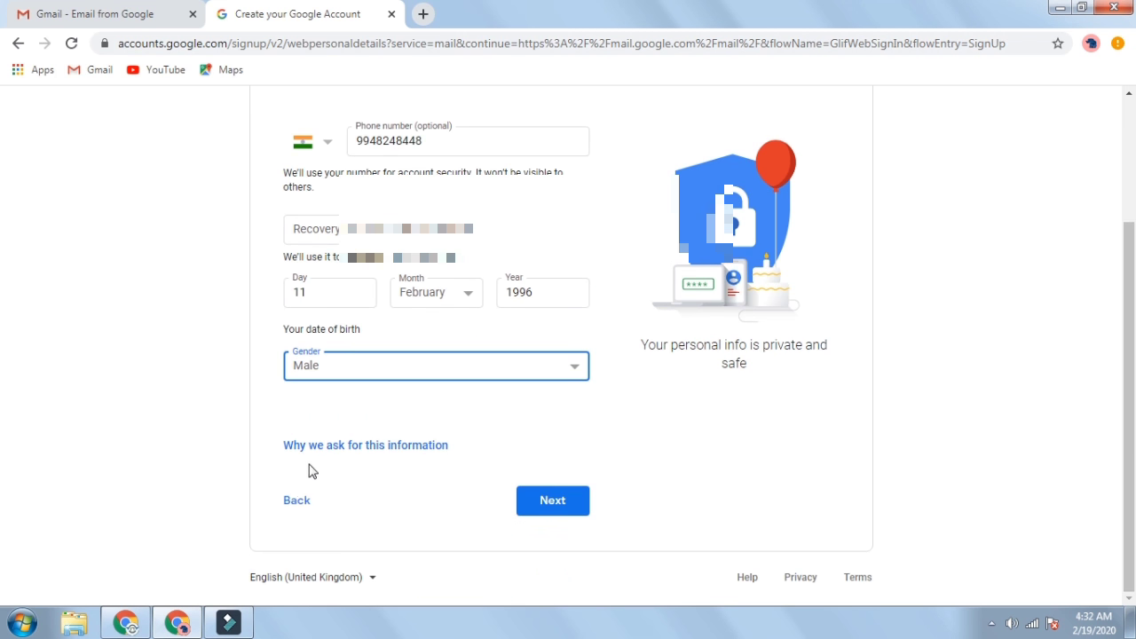
pyautogui.click(563, 504)
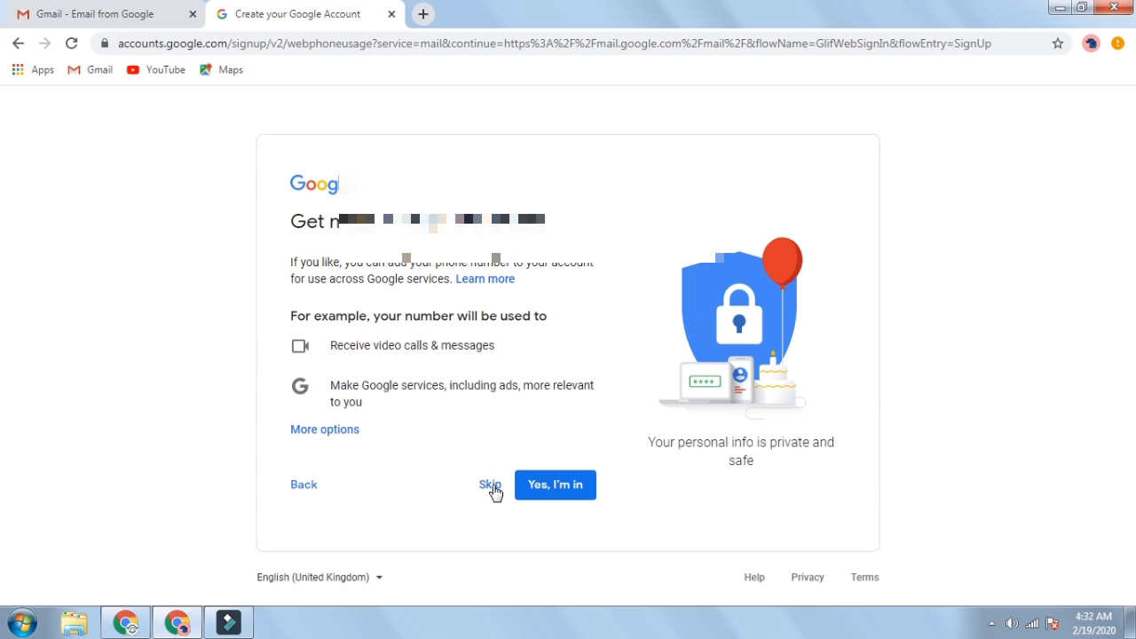
pyautogui.click(558, 494)
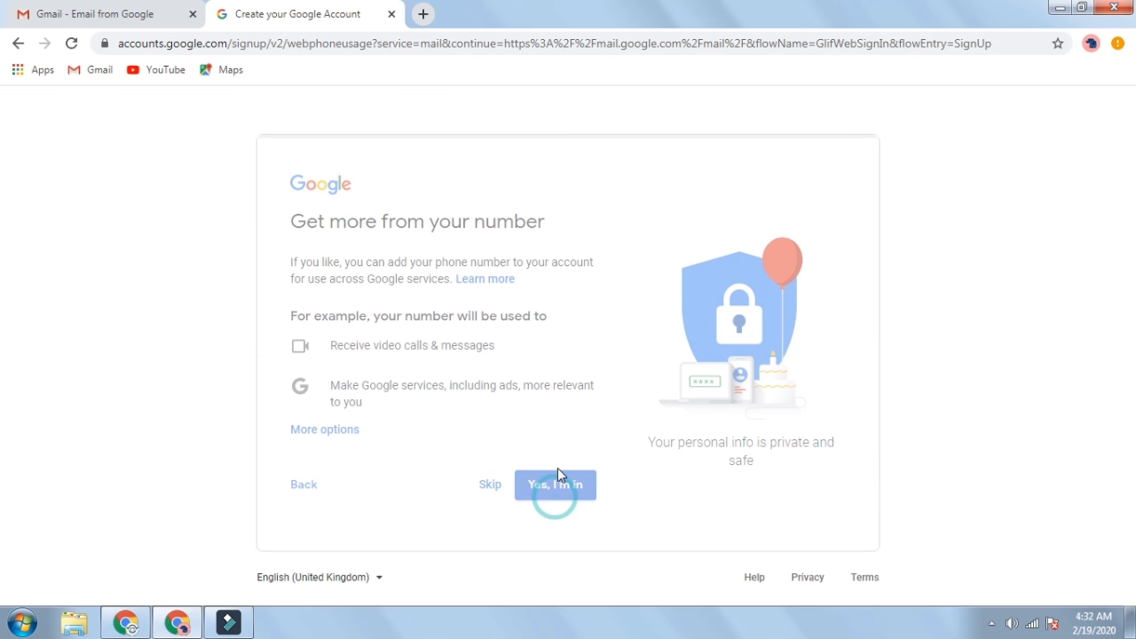
# - Read through the Privacy and Terms and agree to them
pyautogui.scroll(-10, 537, 451)
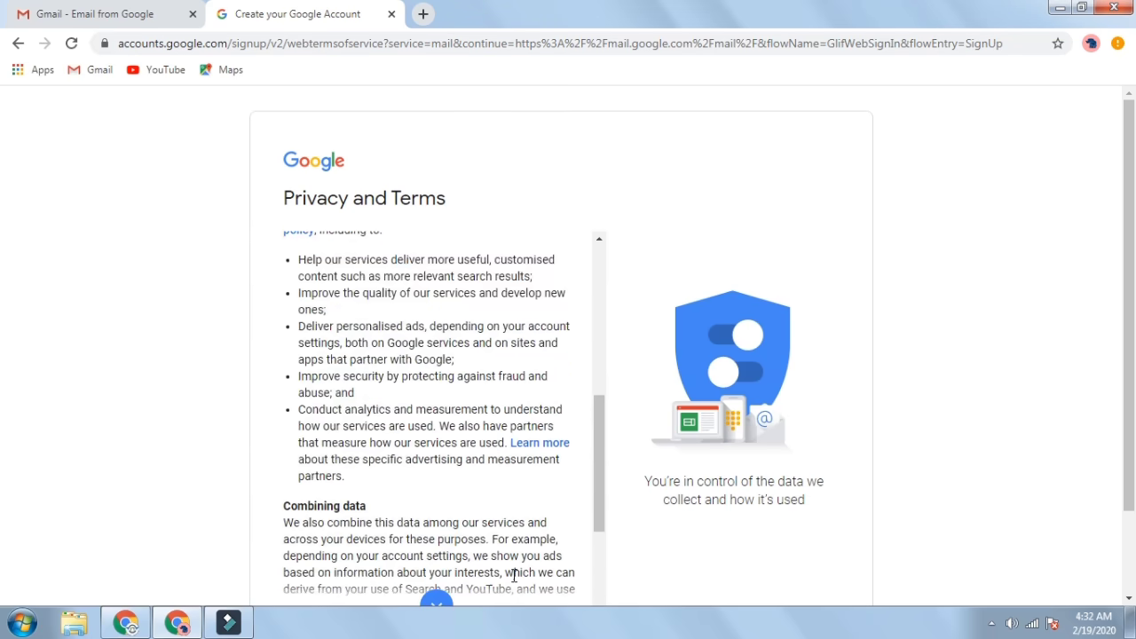
pyautogui.scroll(-5, 514, 564)
pyautogui.click(547, 581)
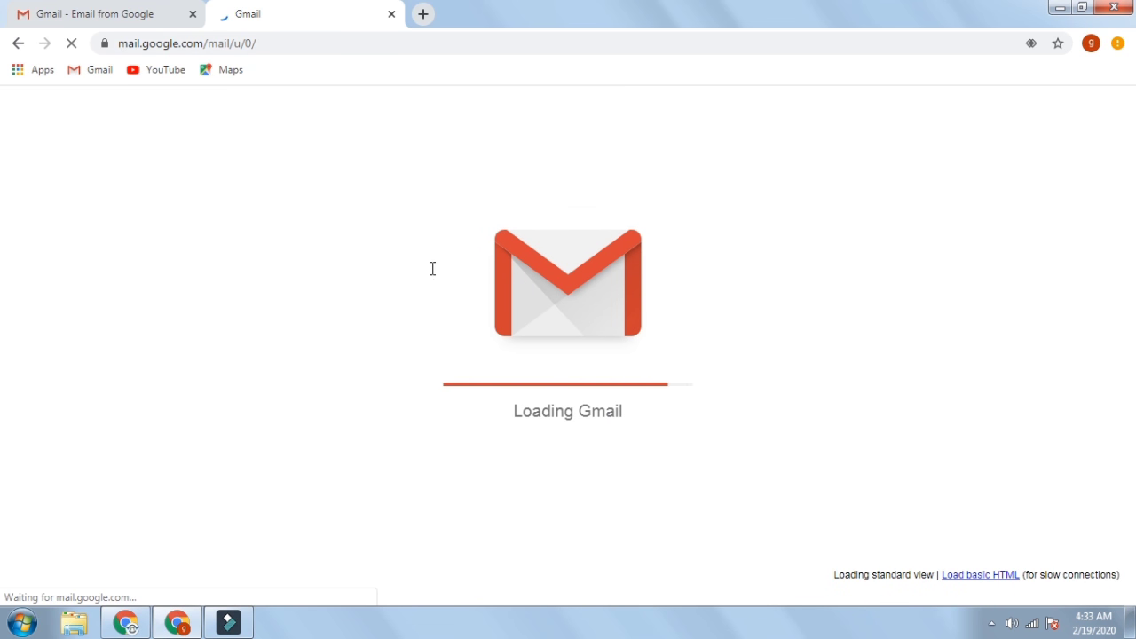
# - Replace the Gmail tab with YouTube and sign in with the new account
pyautogui.click(423, 14)
pyautogui.click(391, 14)
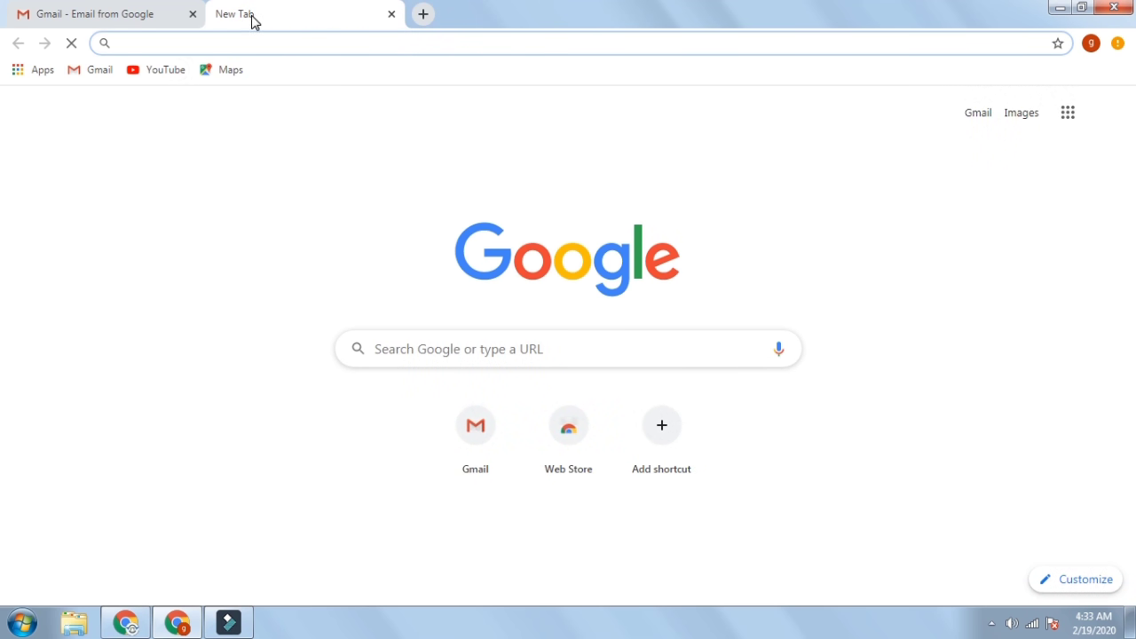
pyautogui.click(143, 77)
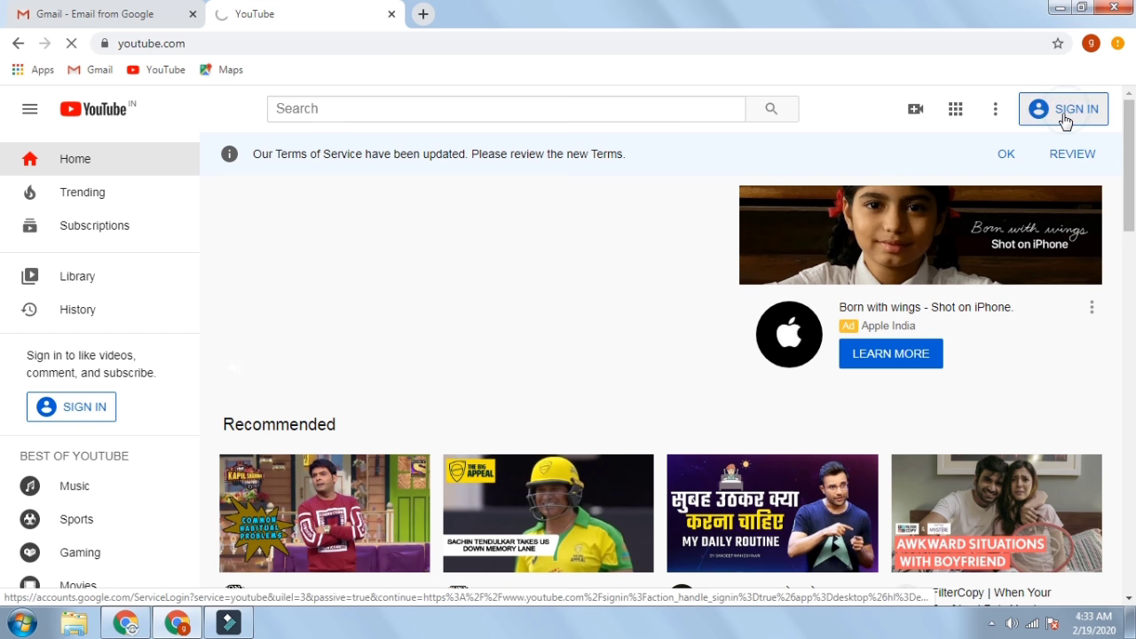
pyautogui.click(1068, 119)
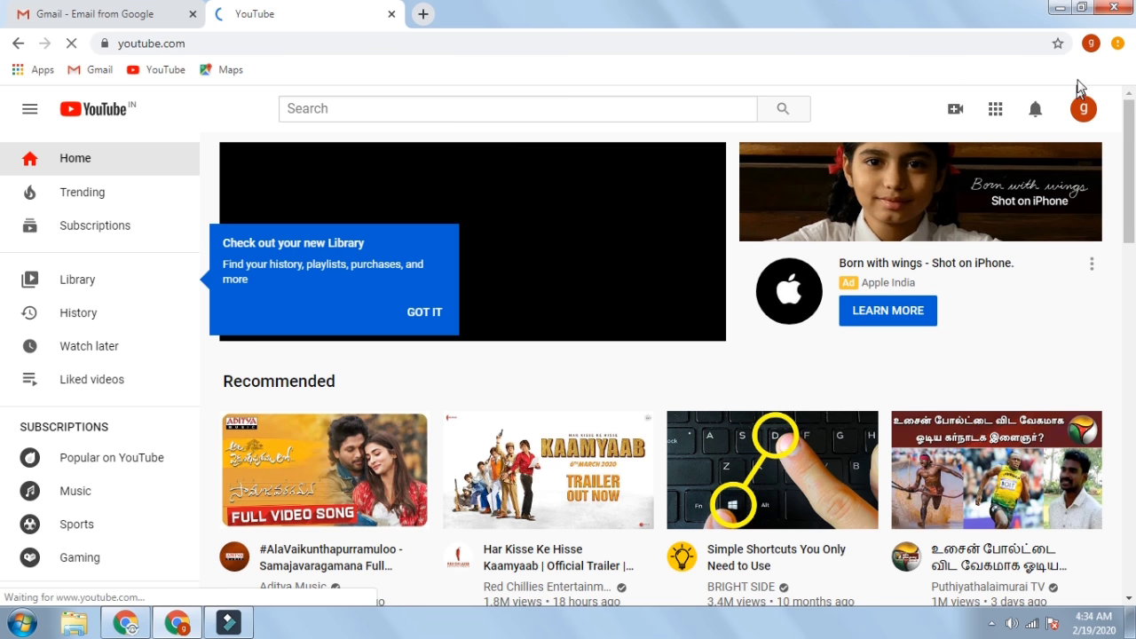
# - Dismiss the notifications request and choose Create a channel from the account menu
pyautogui.click(1087, 110)
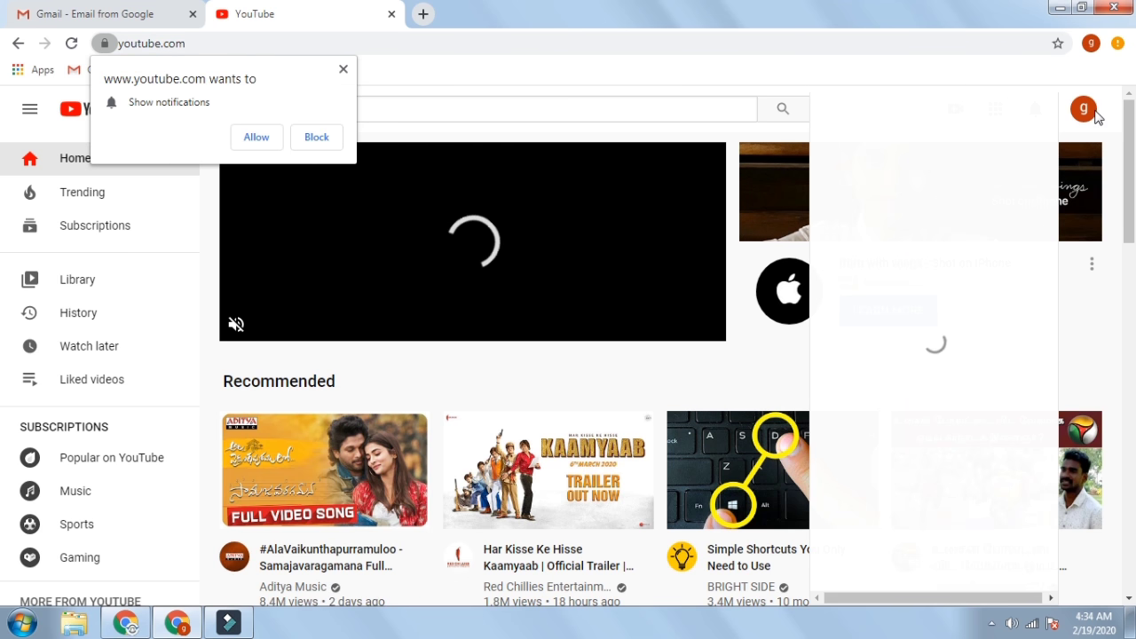
pyautogui.click(1091, 111)
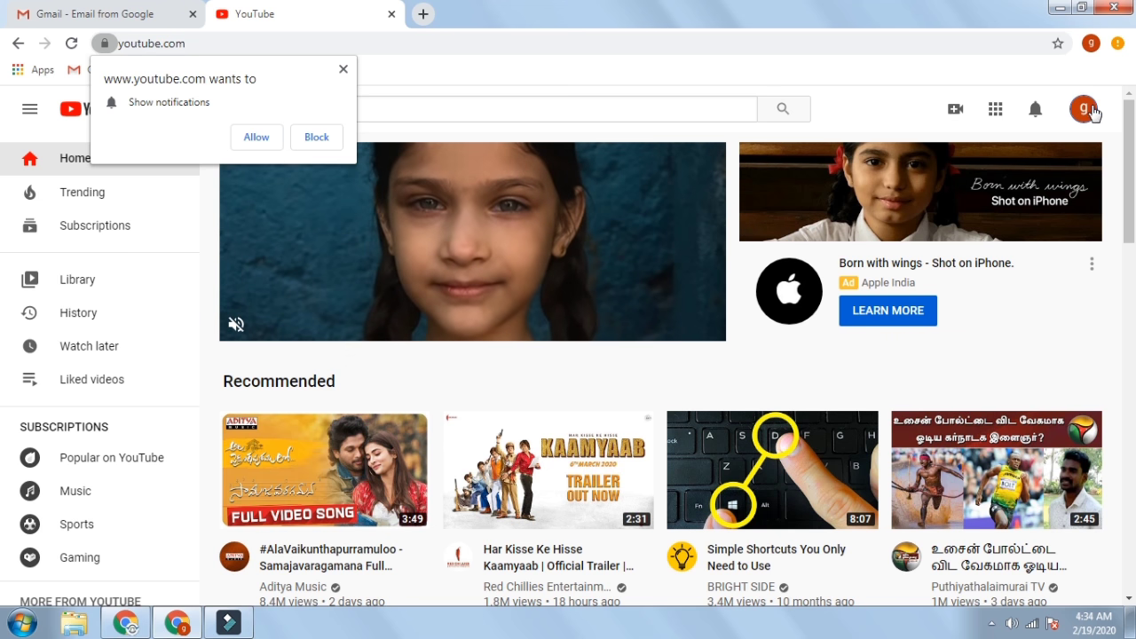
pyautogui.click(1085, 111)
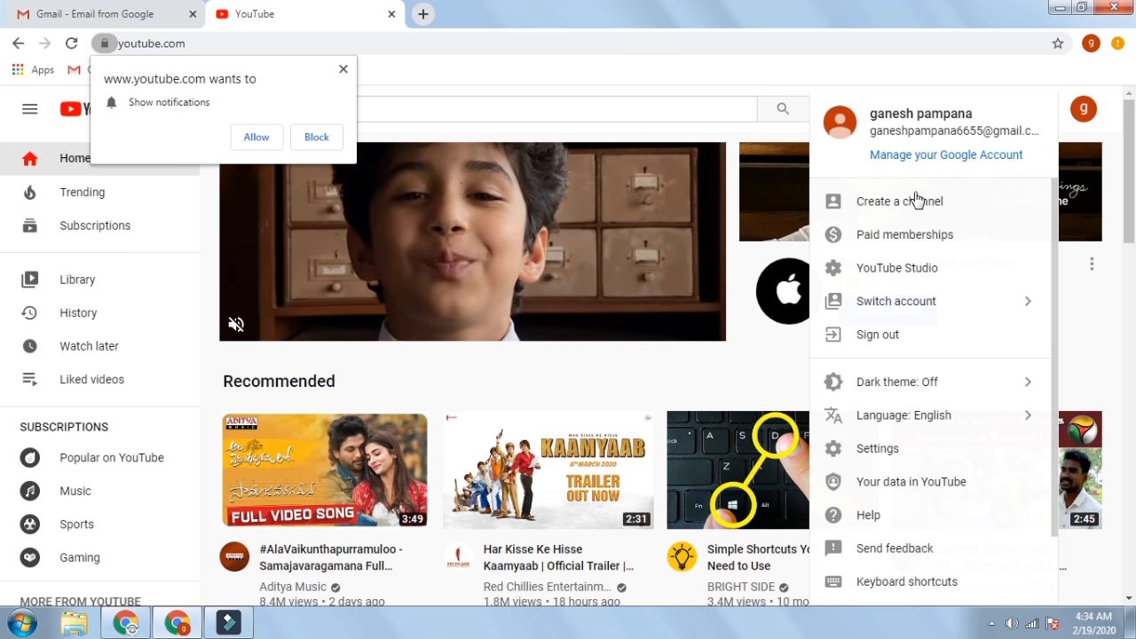
pyautogui.click(343, 69)
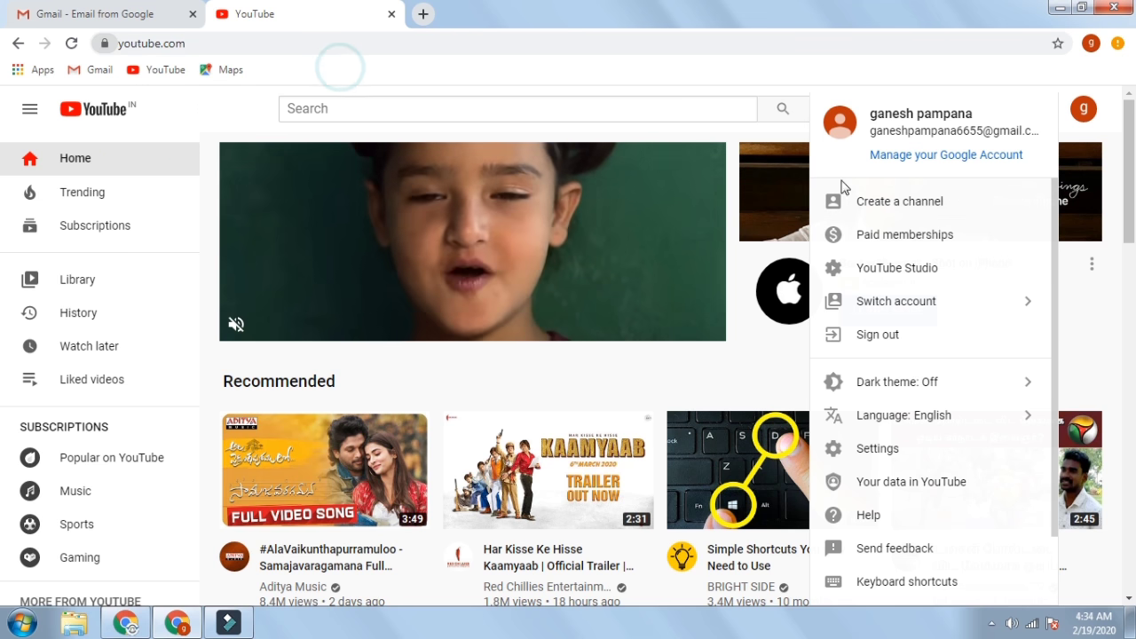
pyautogui.click(885, 209)
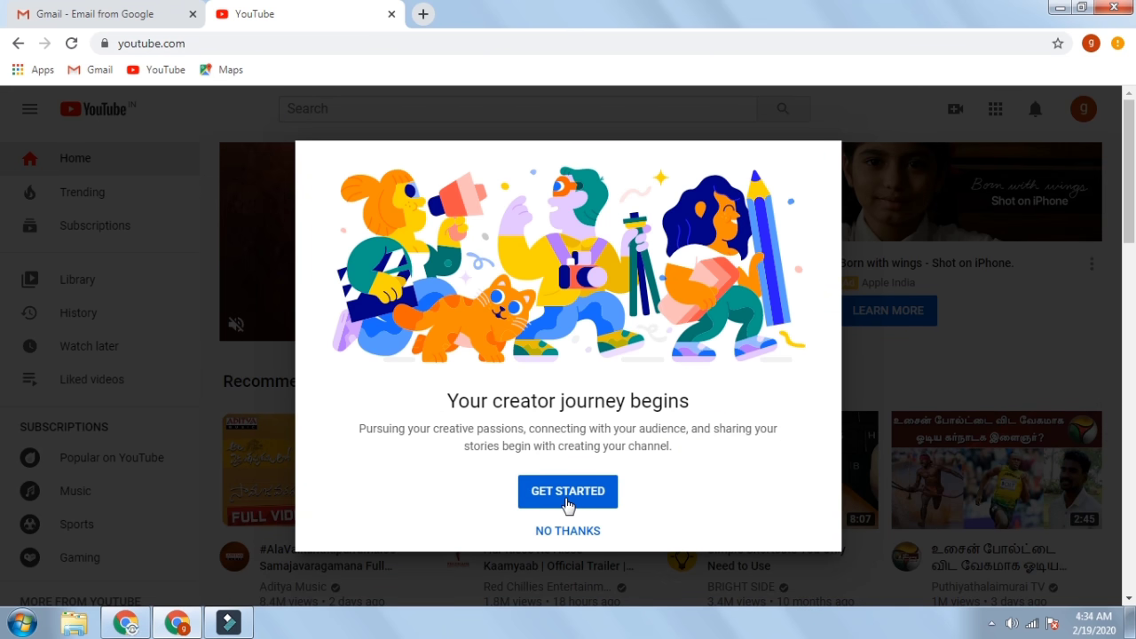
# - Create the channel under the custom name 'ganesh tech', acknowledging the new linked account
pyautogui.click(568, 502)
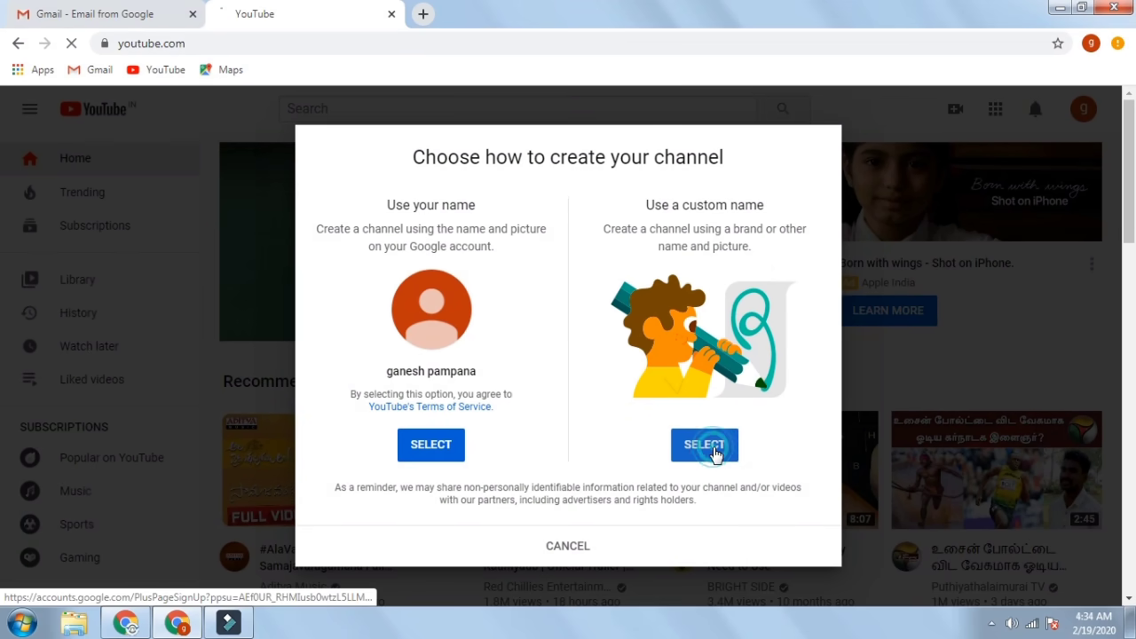
pyautogui.click(716, 454)
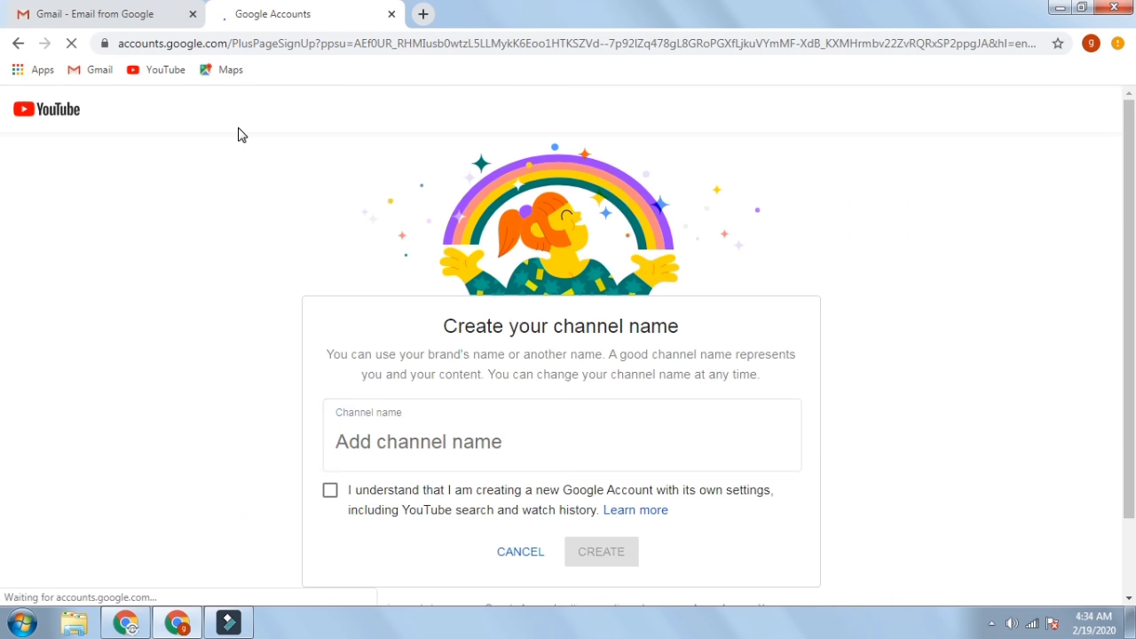
pyautogui.click(389, 444)
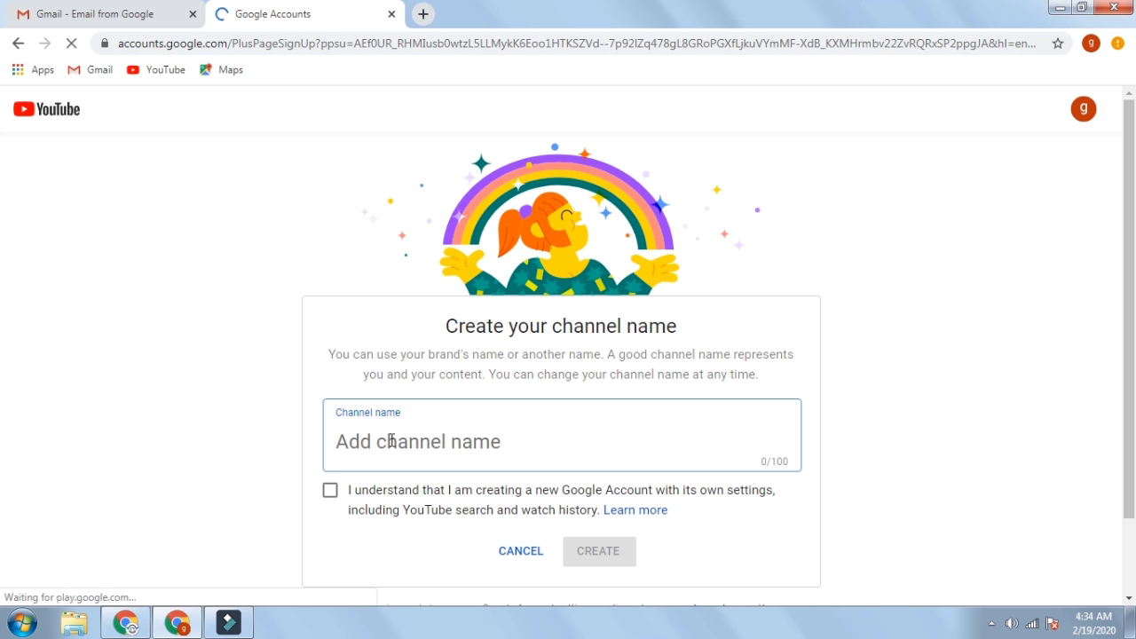
pyautogui.write('ganesh tec')
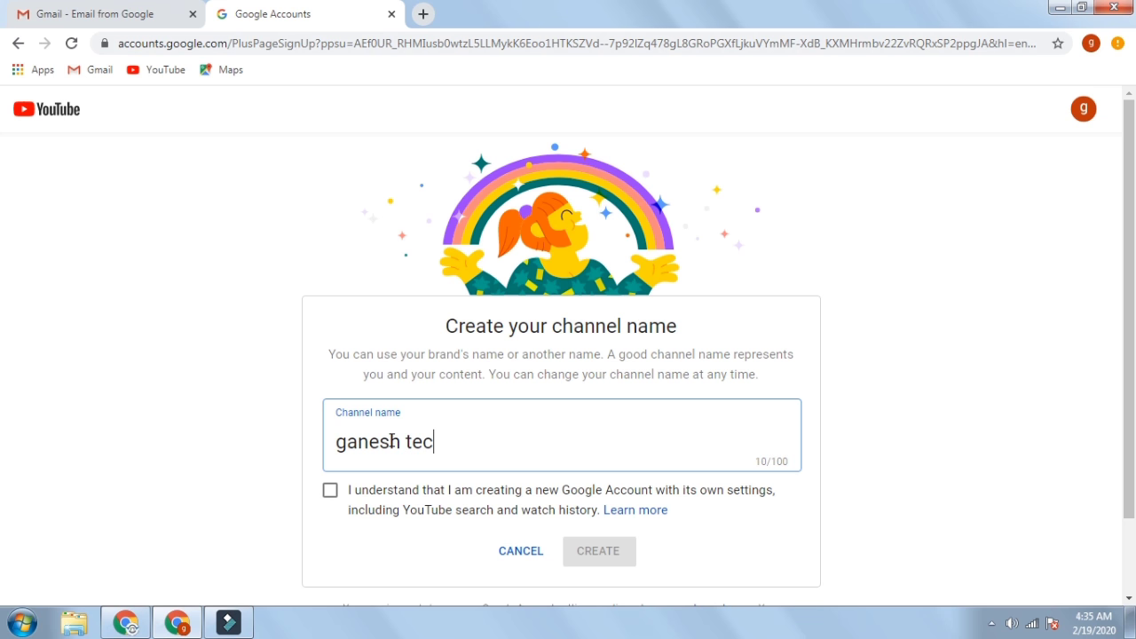
pyautogui.write('h')
pyautogui.click(328, 492)
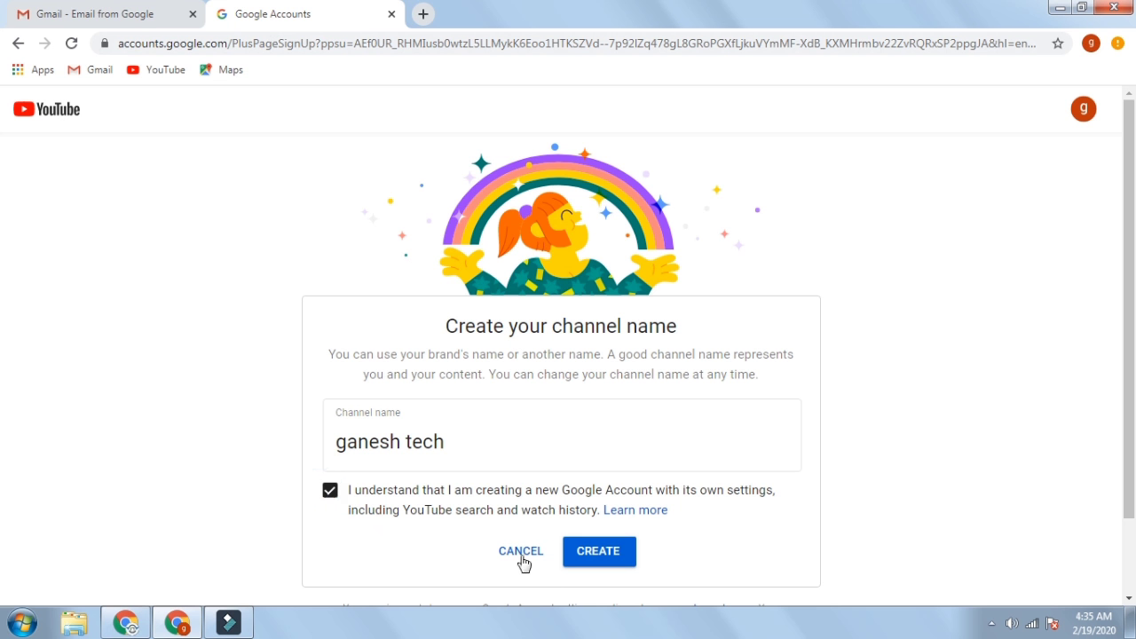
pyautogui.click(615, 562)
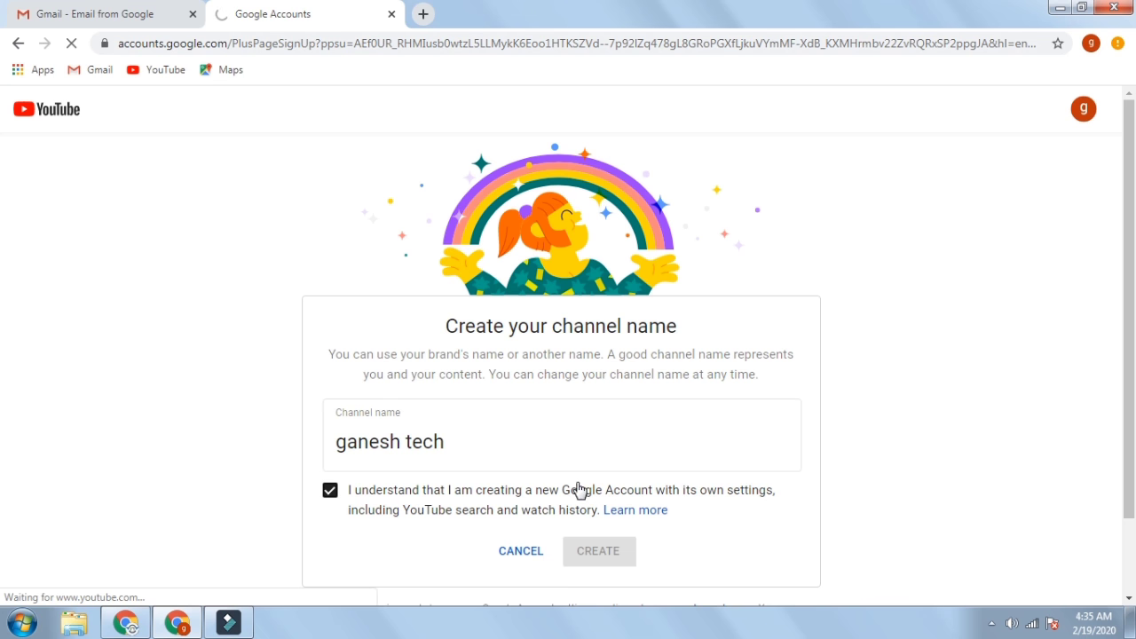
pyautogui.scroll(-1, 441, 368)
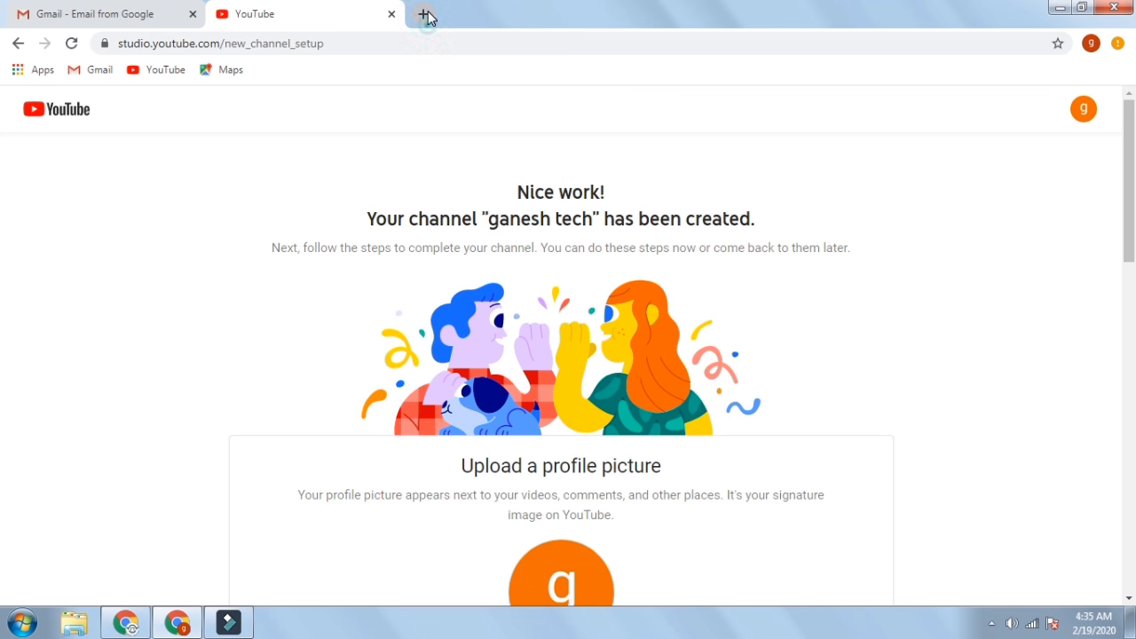
pyautogui.click(427, 17)
pyautogui.click(147, 76)
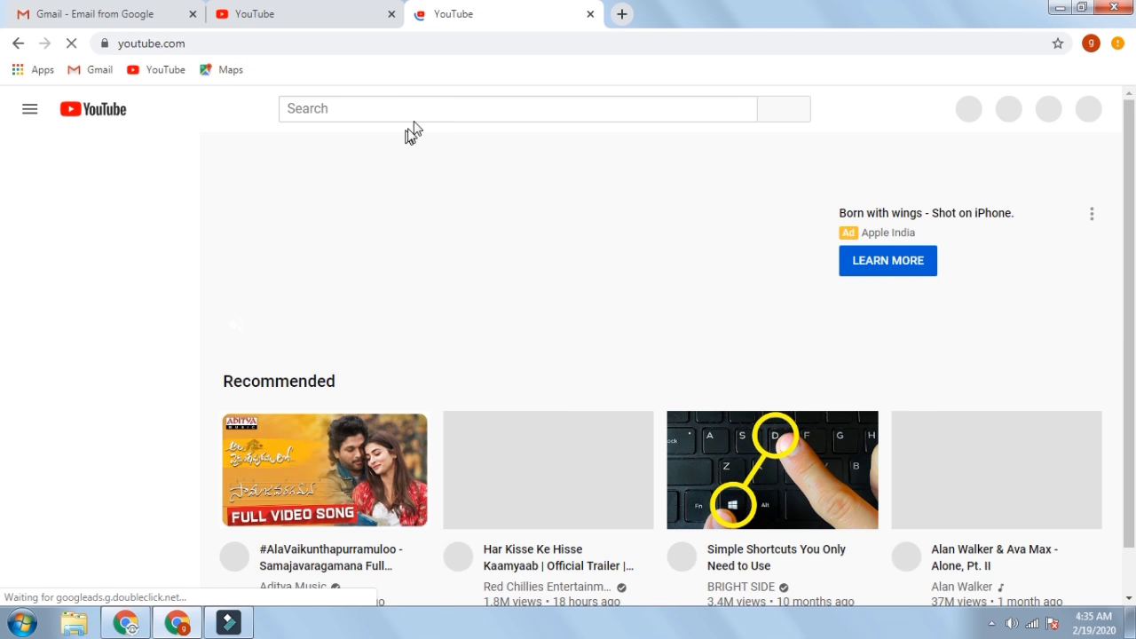
pyautogui.click(418, 105)
pyautogui.click(408, 109)
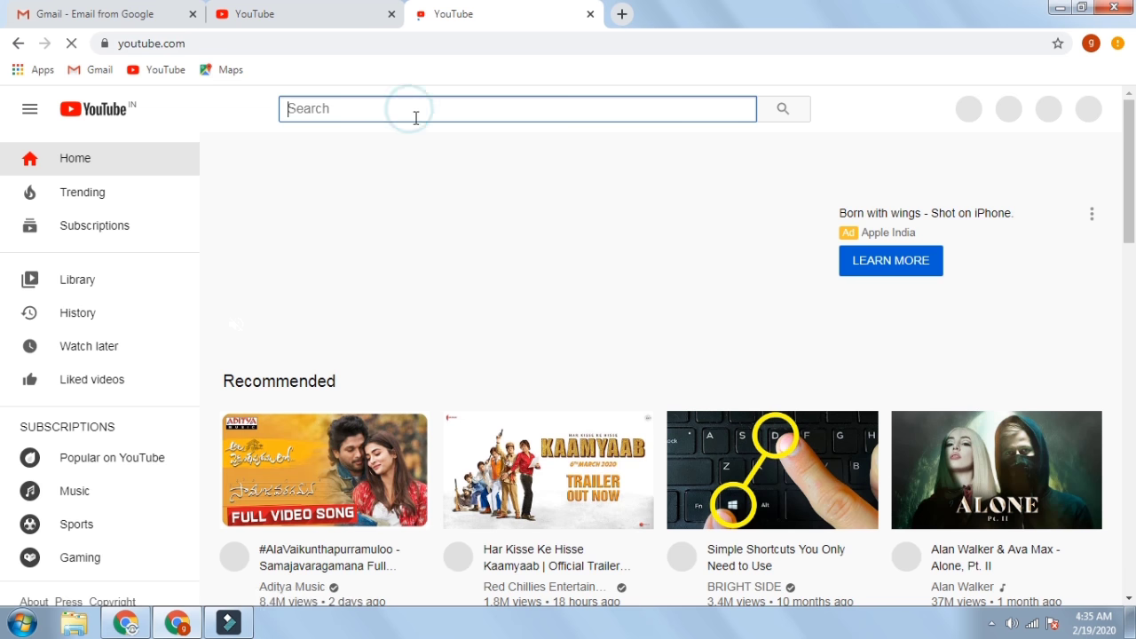
pyautogui.write('g')
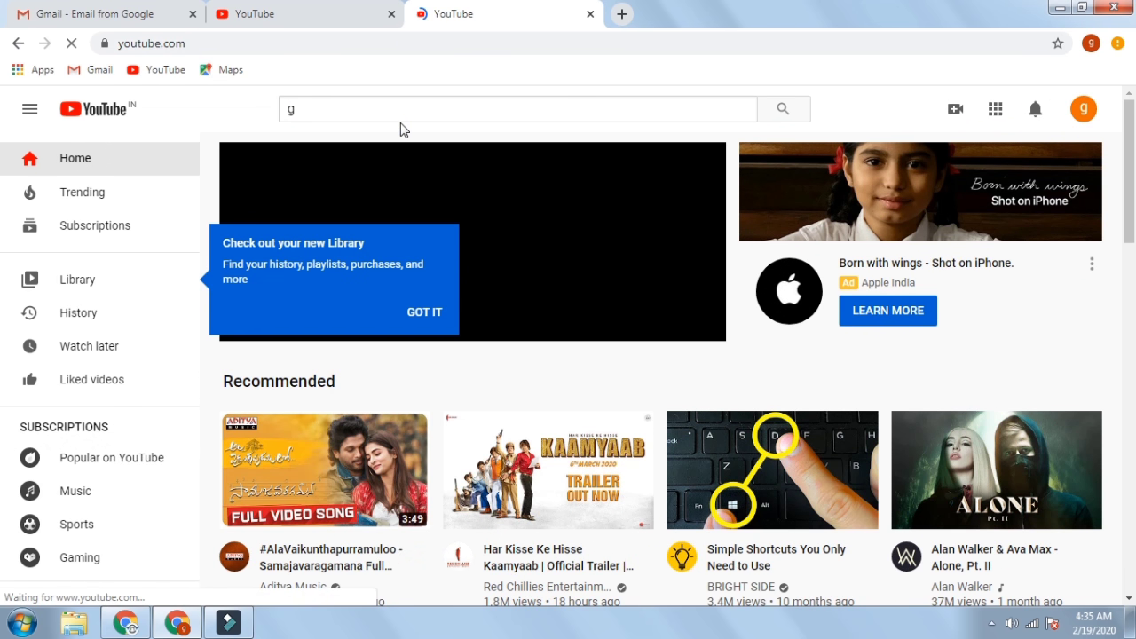
pyautogui.click(351, 117)
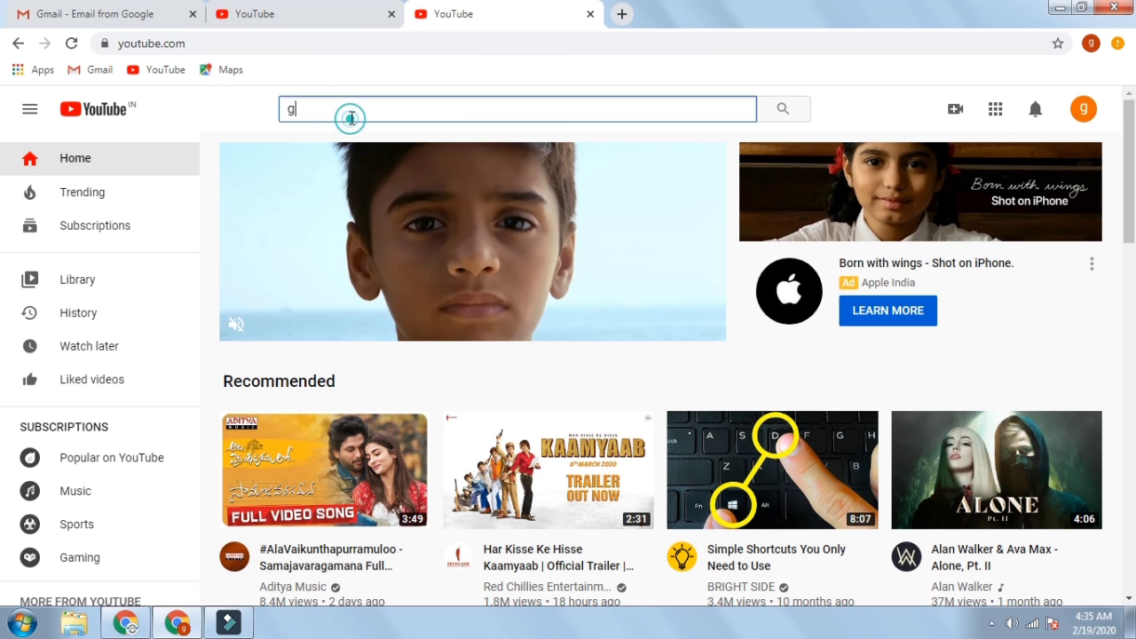
pyautogui.write('an')
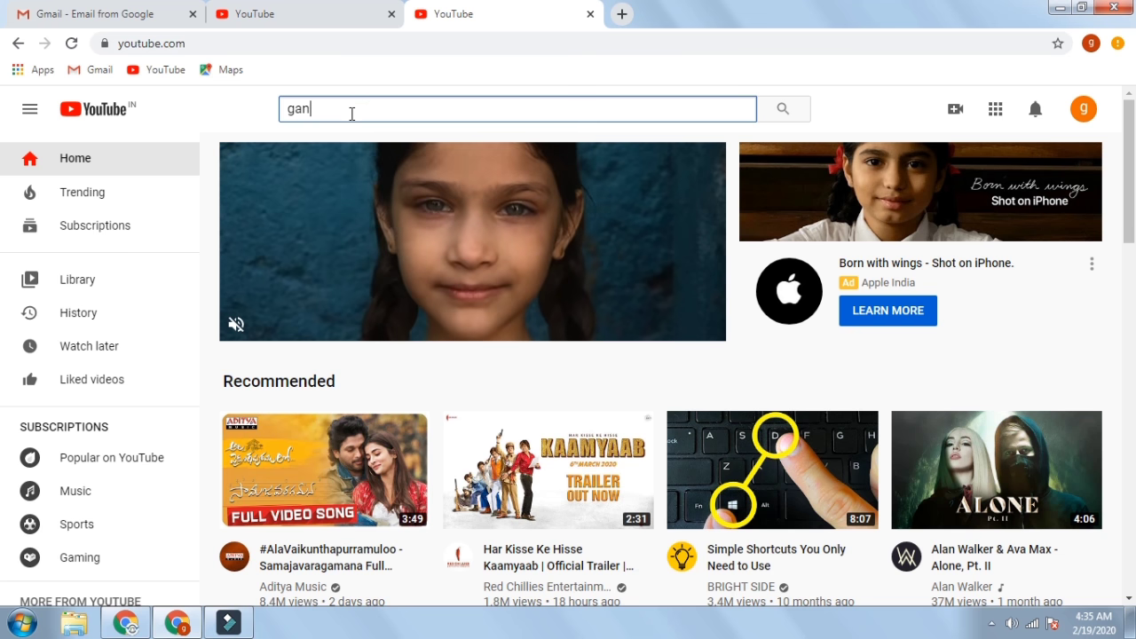
pyautogui.write('esh ')
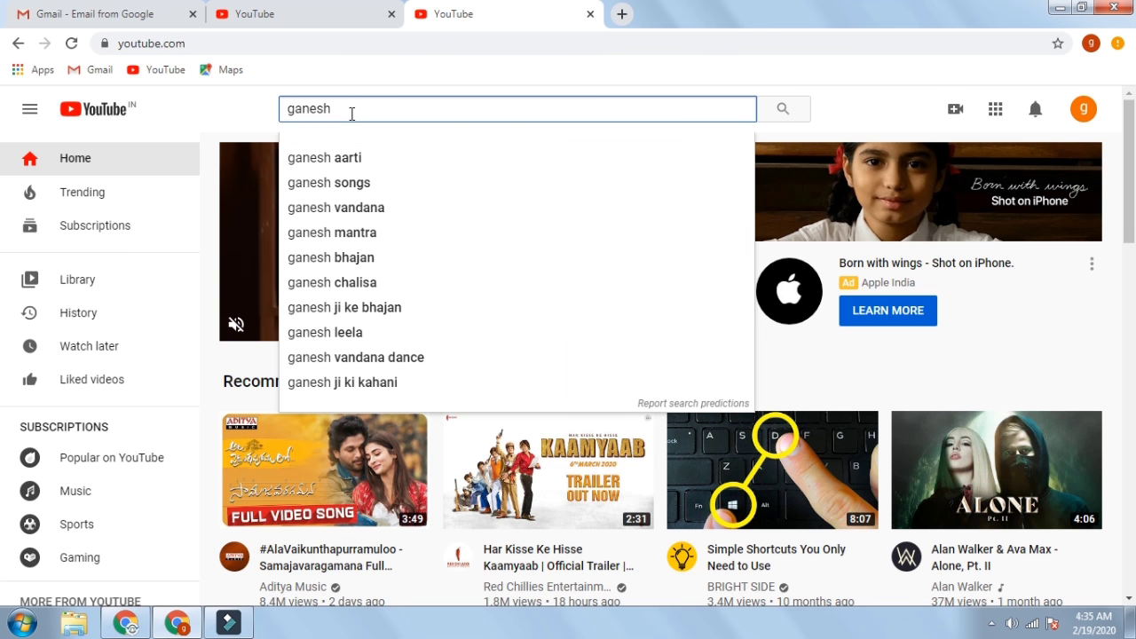
pyautogui.write('tech')
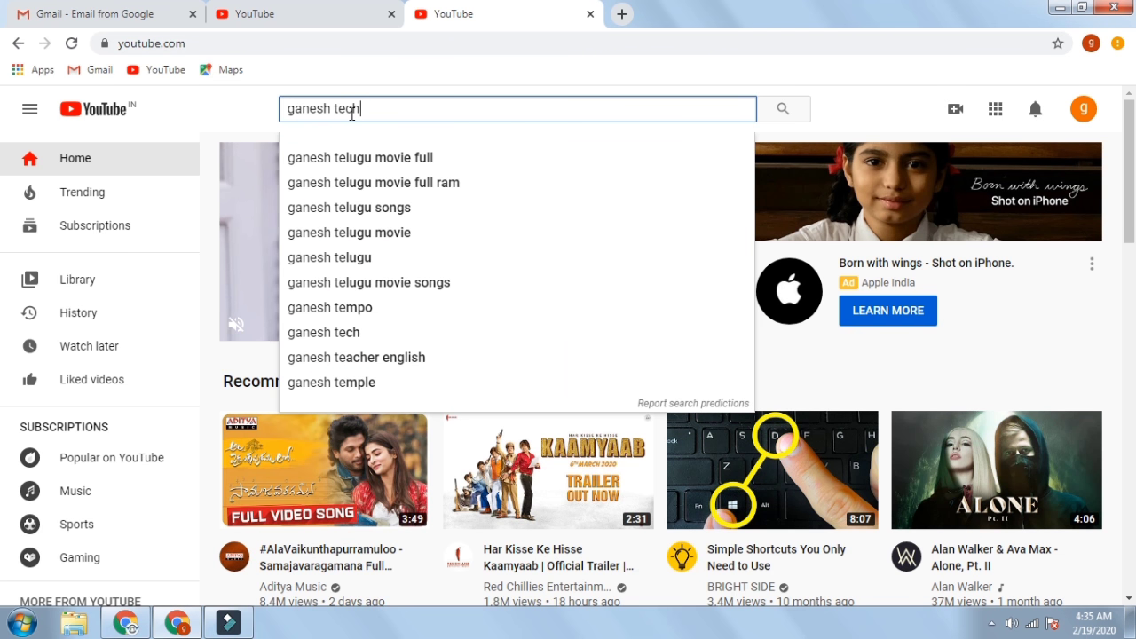
pyautogui.press('Return')
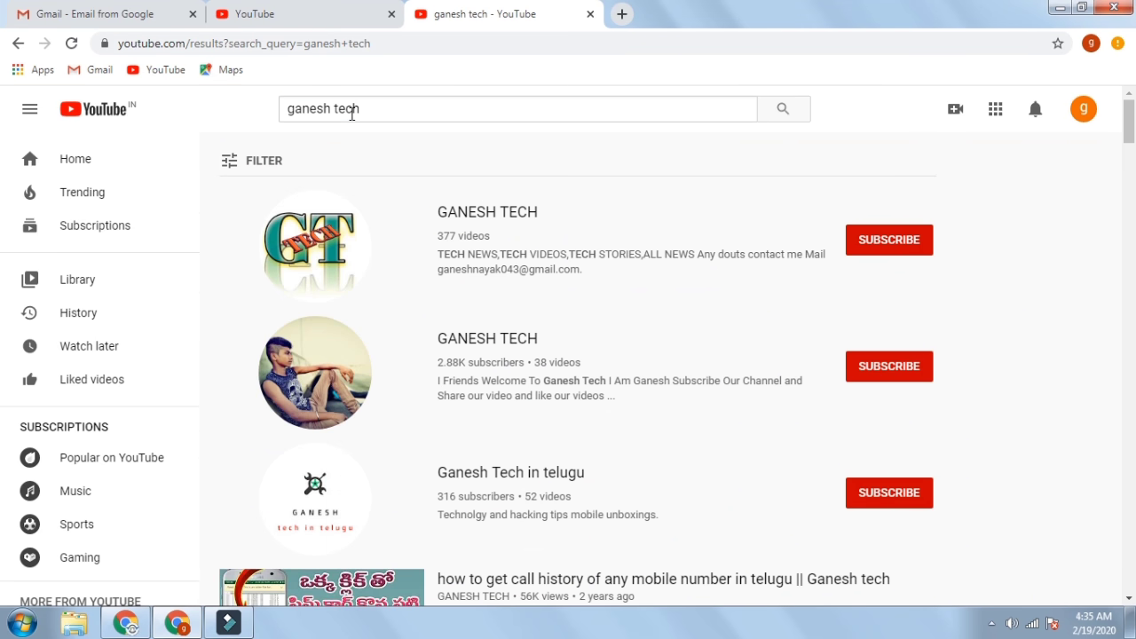
pyautogui.scroll(-15, 497, 295)
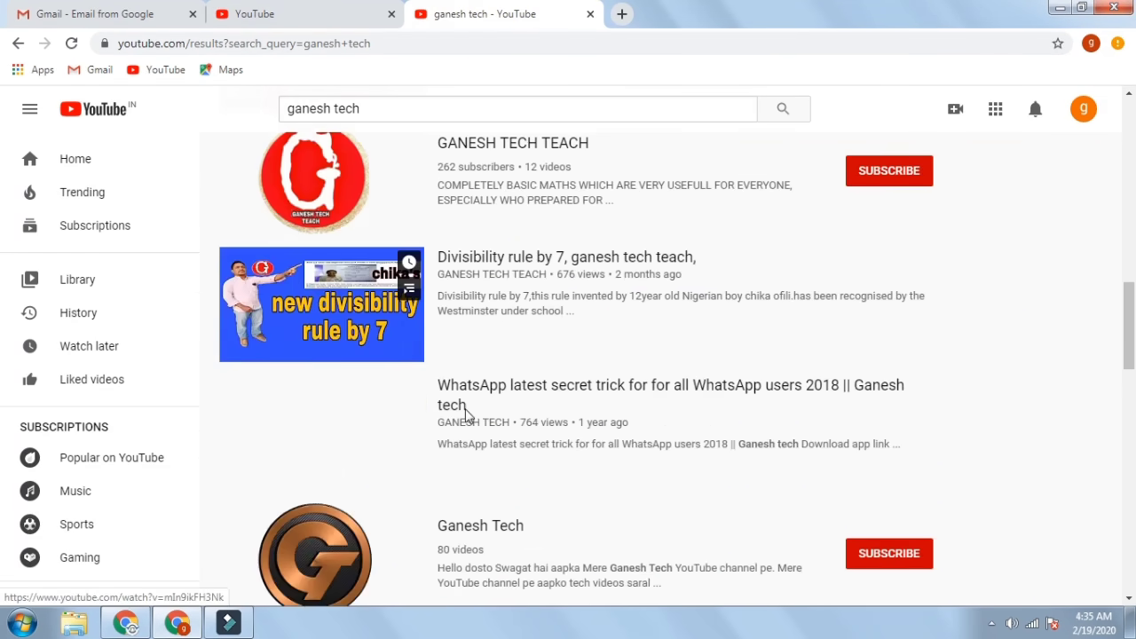
pyautogui.scroll(5, 464, 373)
pyautogui.scroll(15, 470, 355)
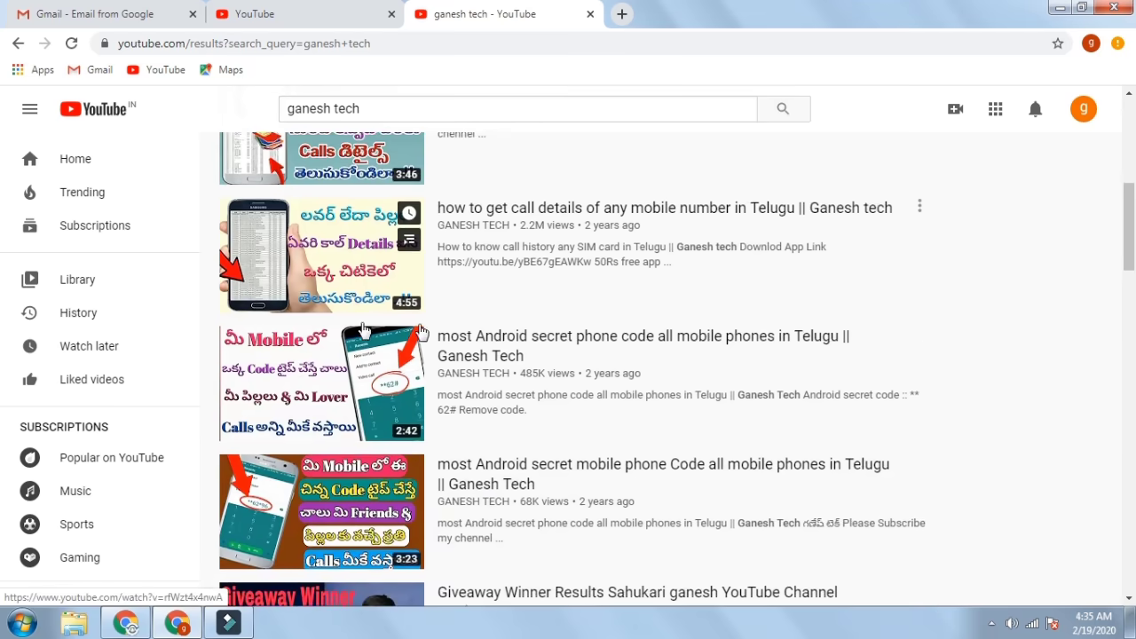
pyautogui.scroll(-3, 398, 375)
pyautogui.scroll(-9, 406, 426)
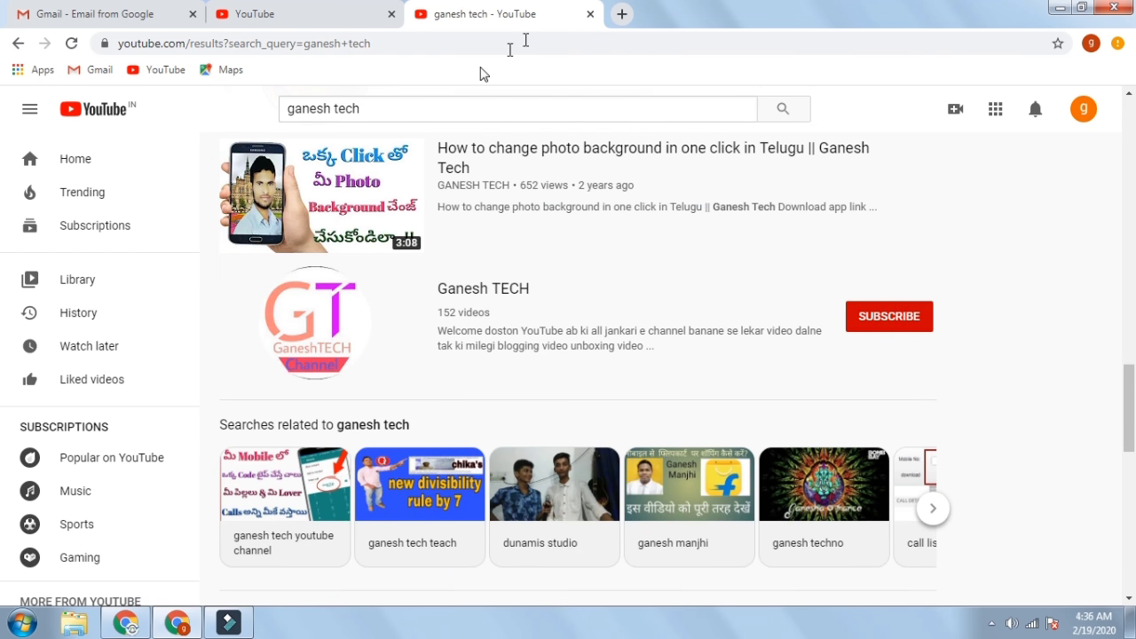
pyautogui.click(592, 16)
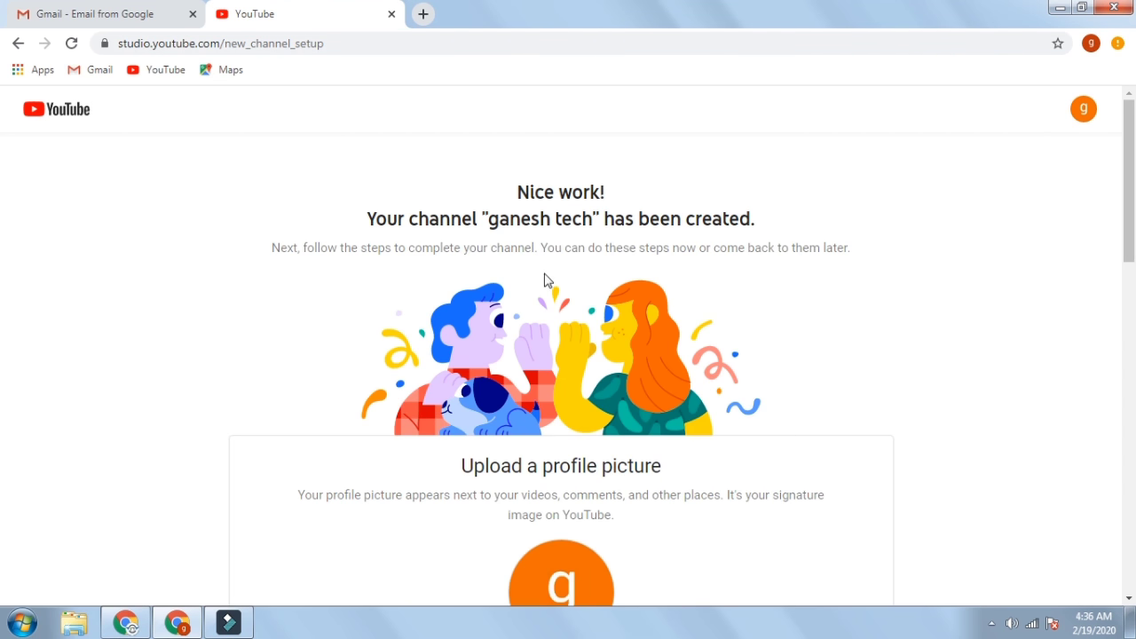
# - Scroll to 'Upload a profile picture' and open the file picker from the avatar circle
pyautogui.scroll(-2, 604, 350)
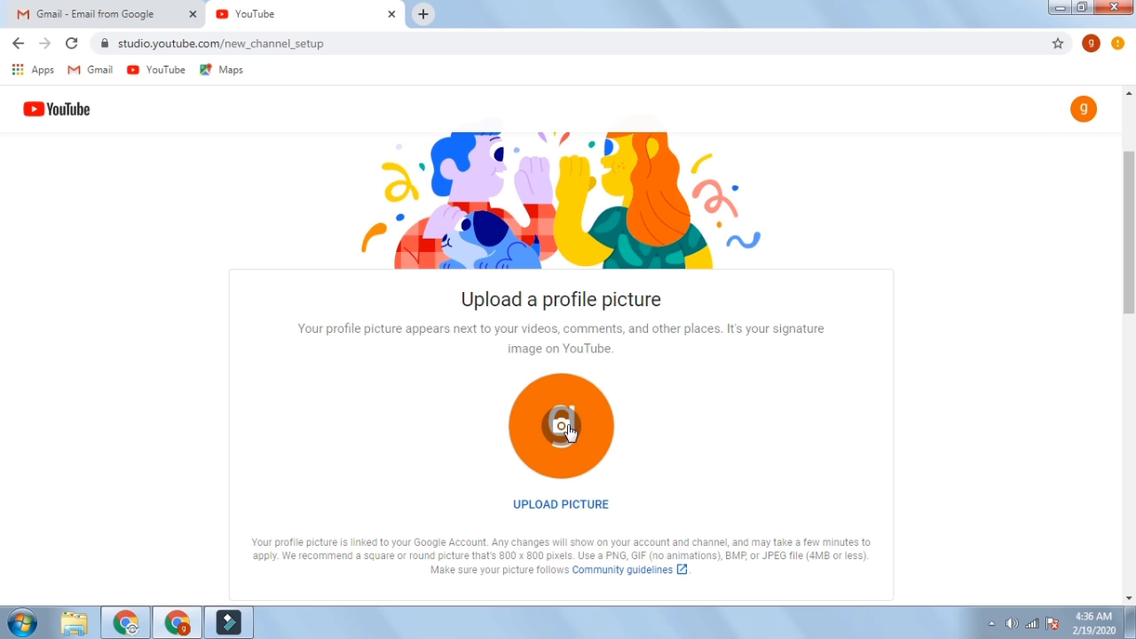
pyautogui.click(568, 424)
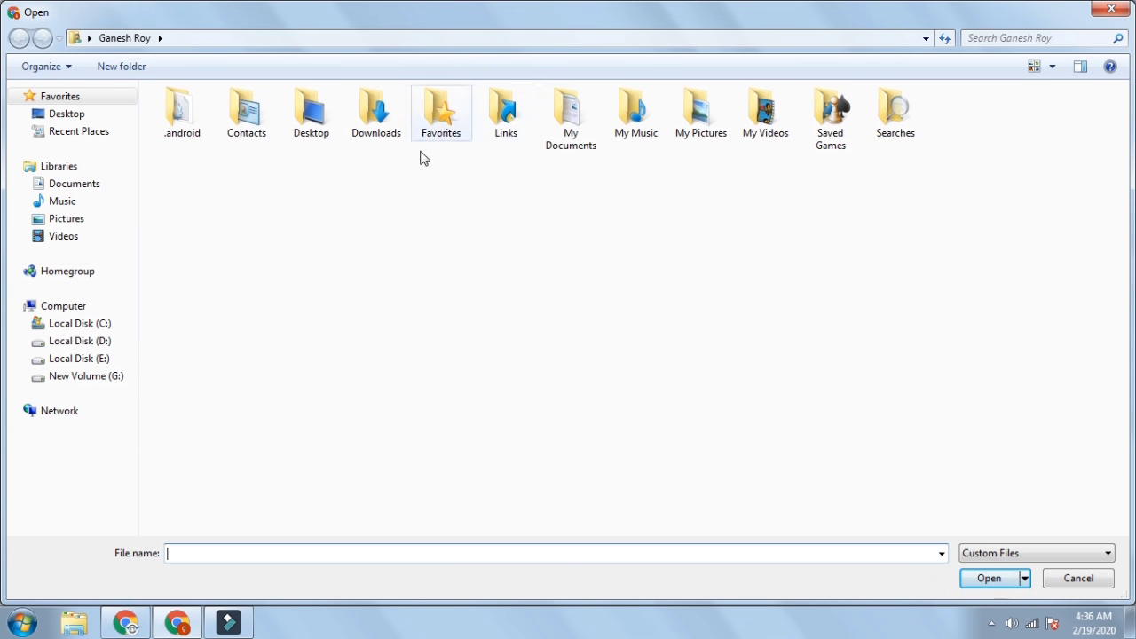
# - Choose 20200218_234601 from the Downloads folder as the profile picture
pyautogui.click(378, 109)
pyautogui.doubleClick(376, 108)
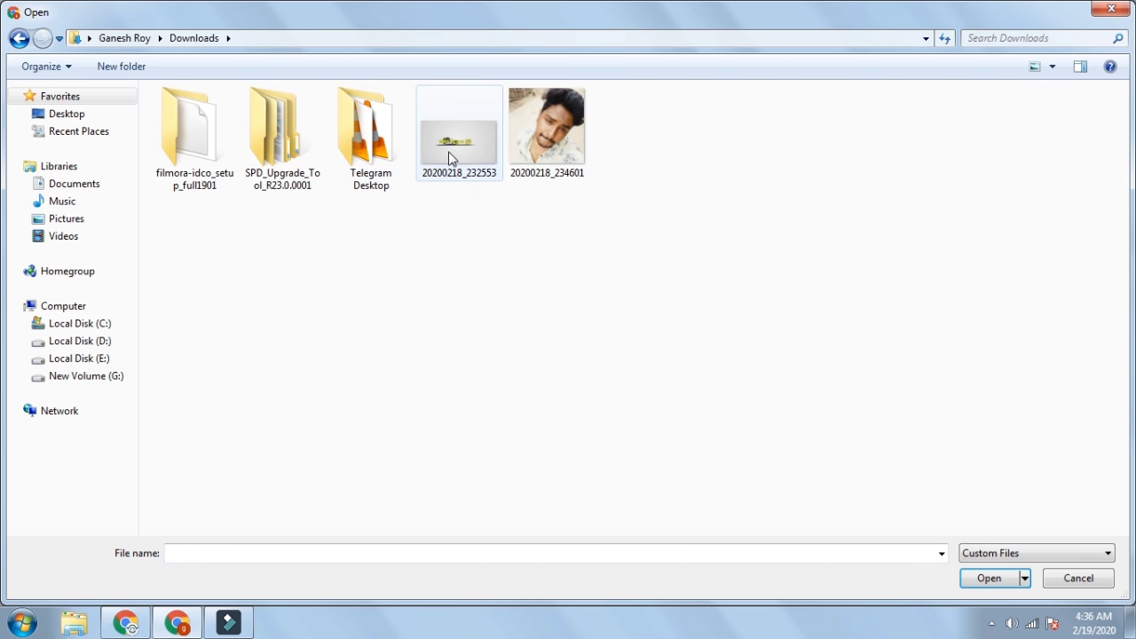
pyautogui.click(558, 143)
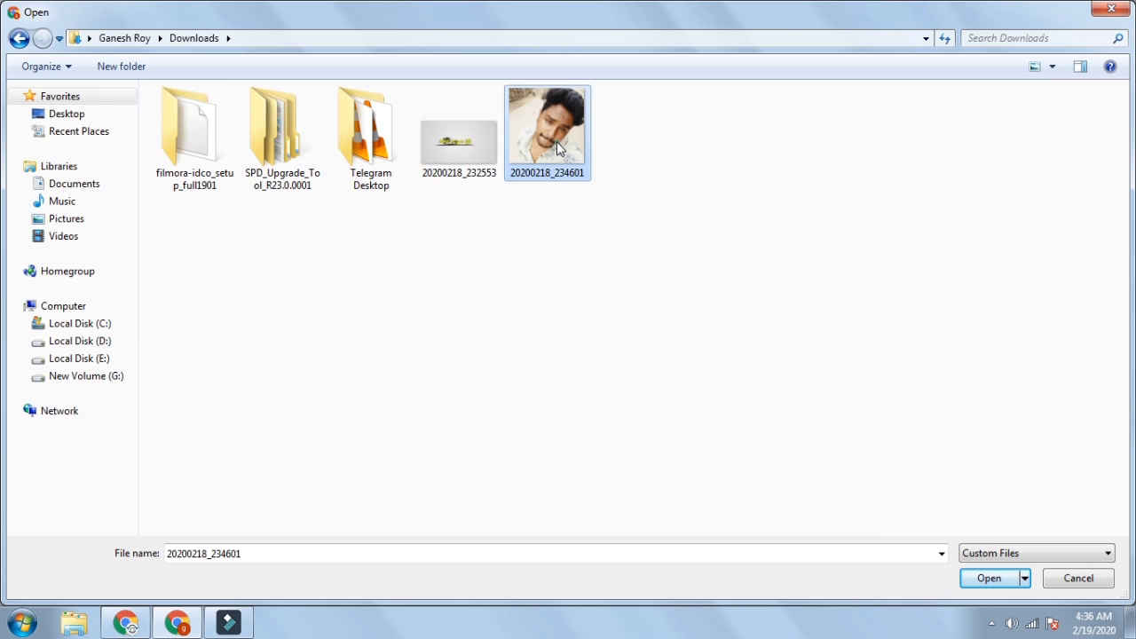
pyautogui.click(977, 581)
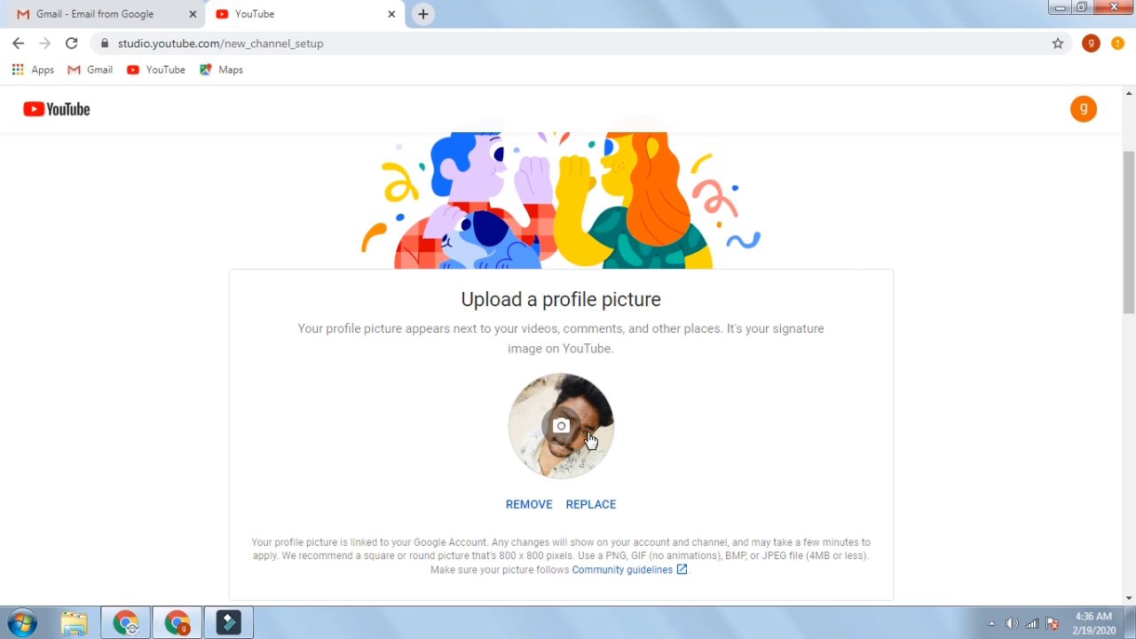
# - Scroll past the description and links sections and choose Set Up Later
pyautogui.scroll(-5, 645, 312)
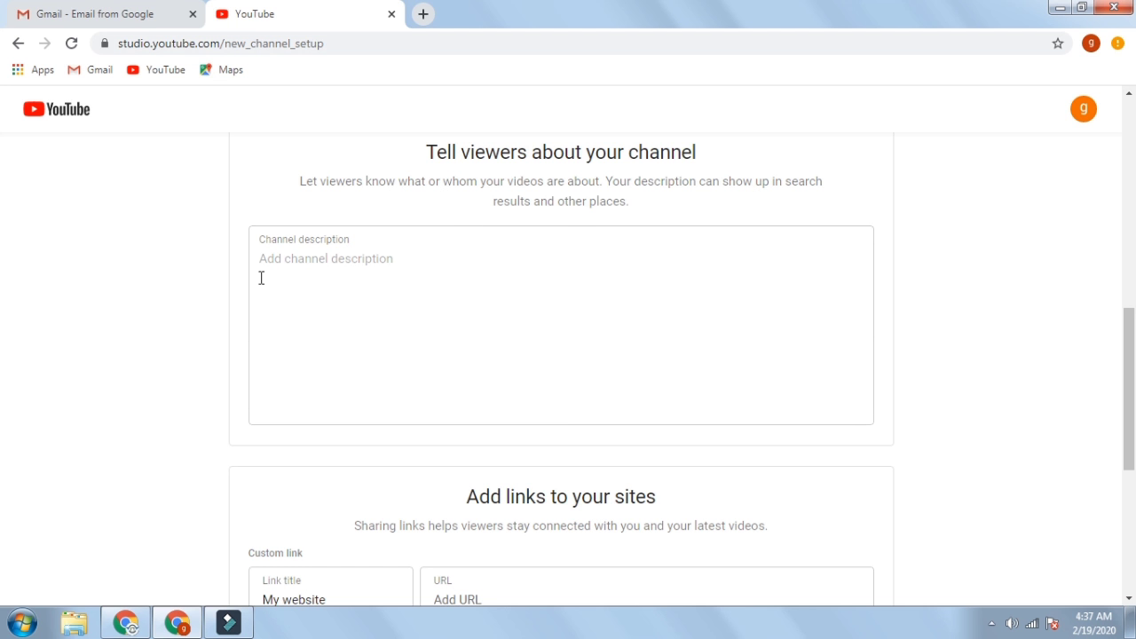
pyautogui.scroll(-3, 303, 273)
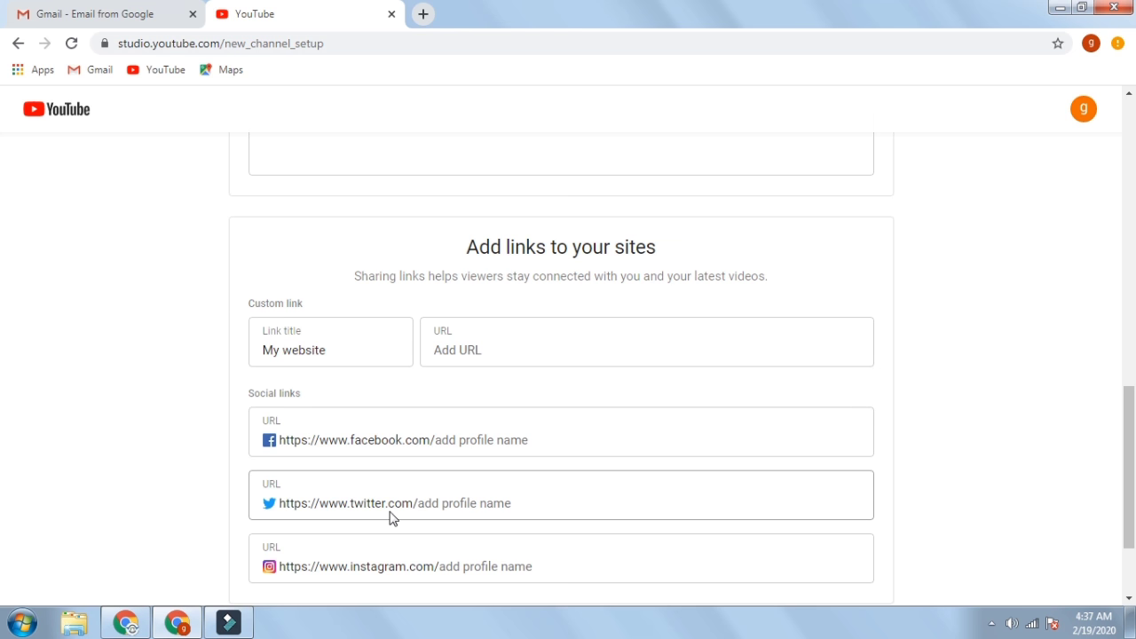
pyautogui.scroll(-3, 355, 506)
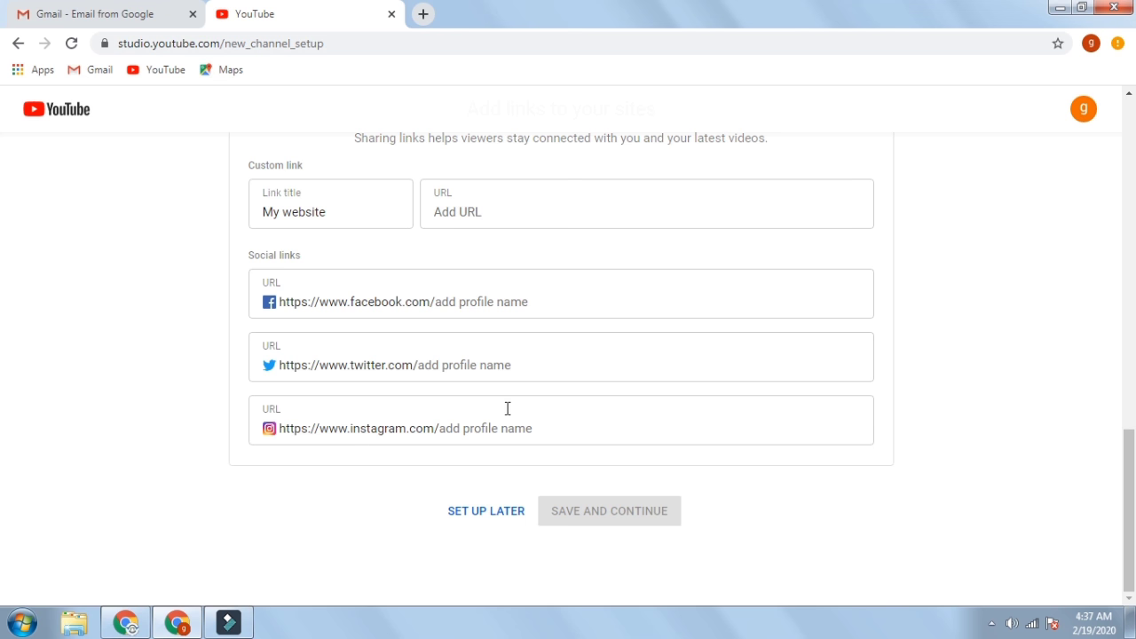
pyautogui.click(452, 511)
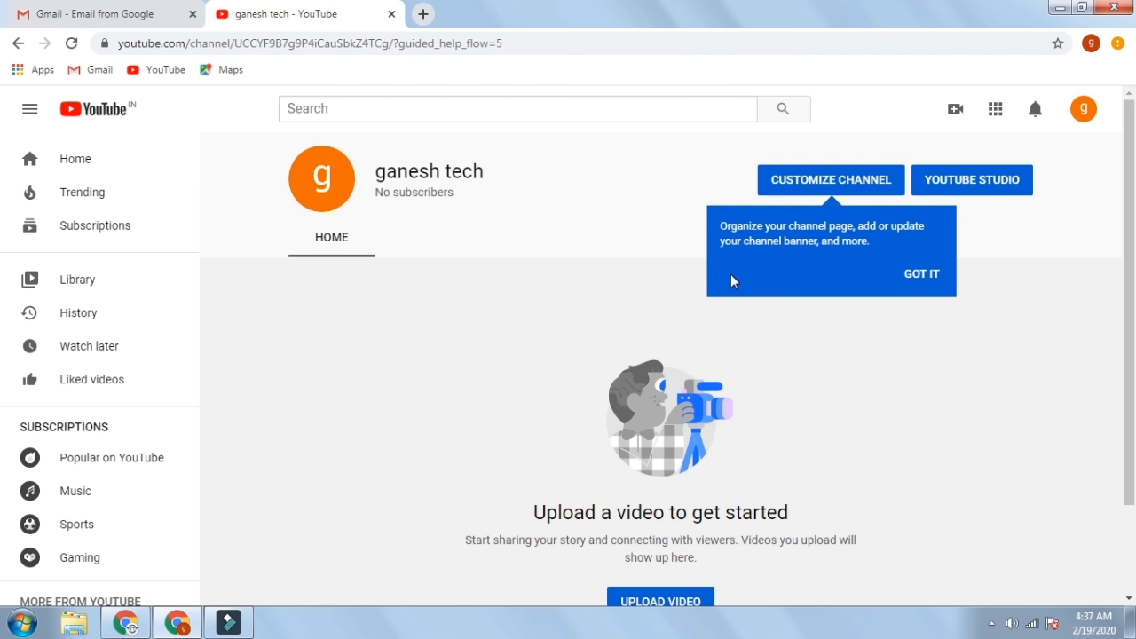
# - Dismiss the tip and go to Customize Channel for ganesh tech
pyautogui.click(934, 273)
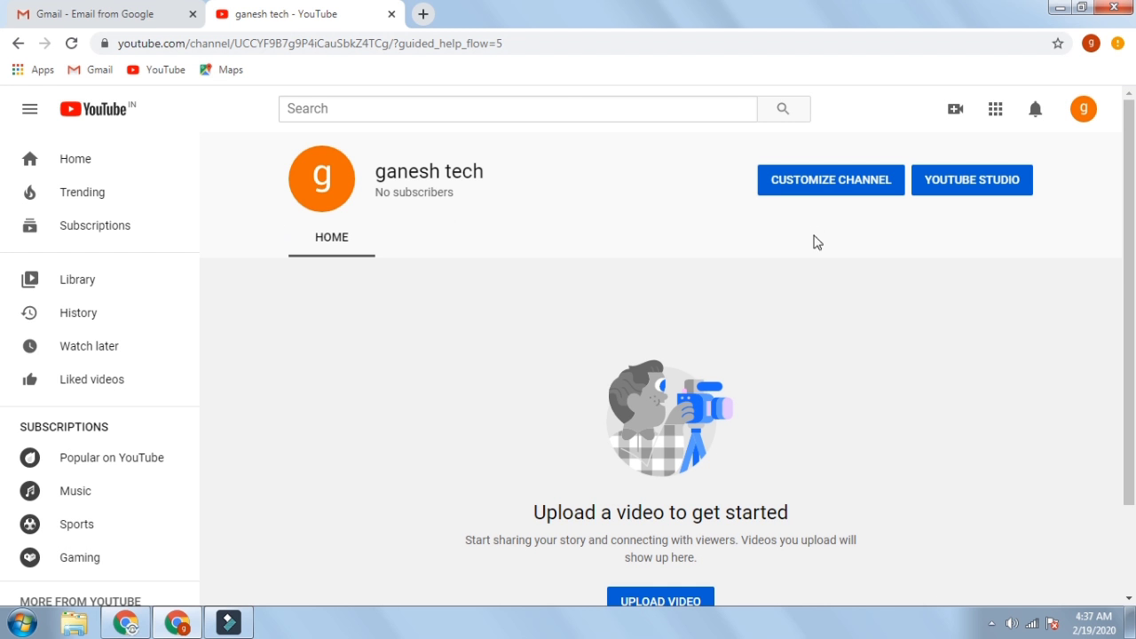
pyautogui.click(844, 190)
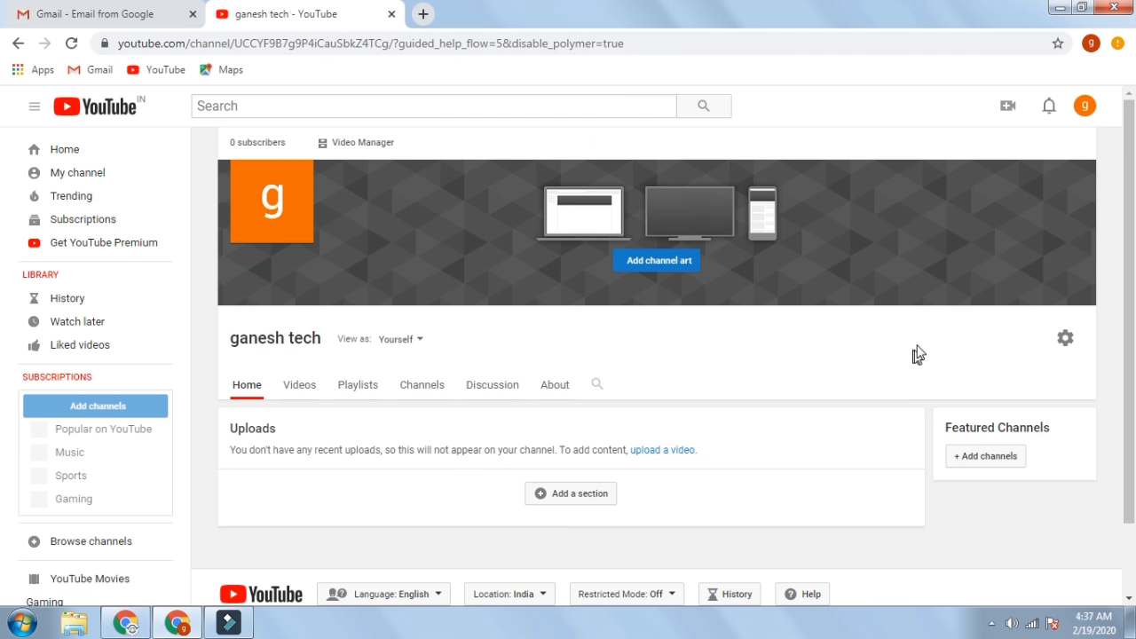
# - Save channel settings with private subscriptions and playlists, customizable layout and Discussion tab enabled
pyautogui.click(1068, 340)
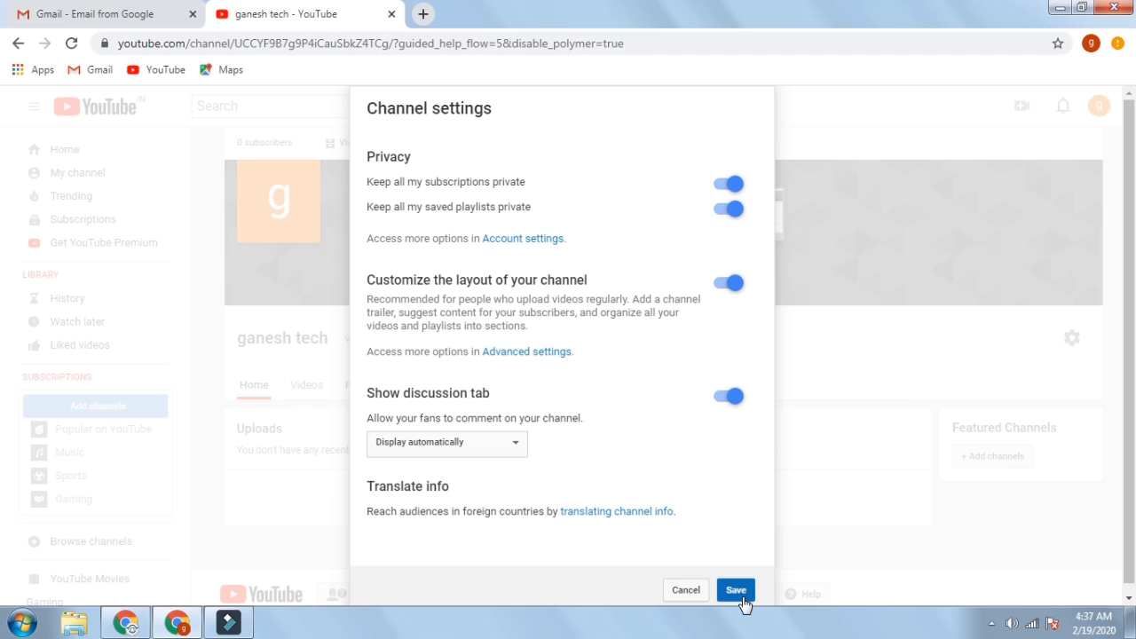
pyautogui.click(737, 592)
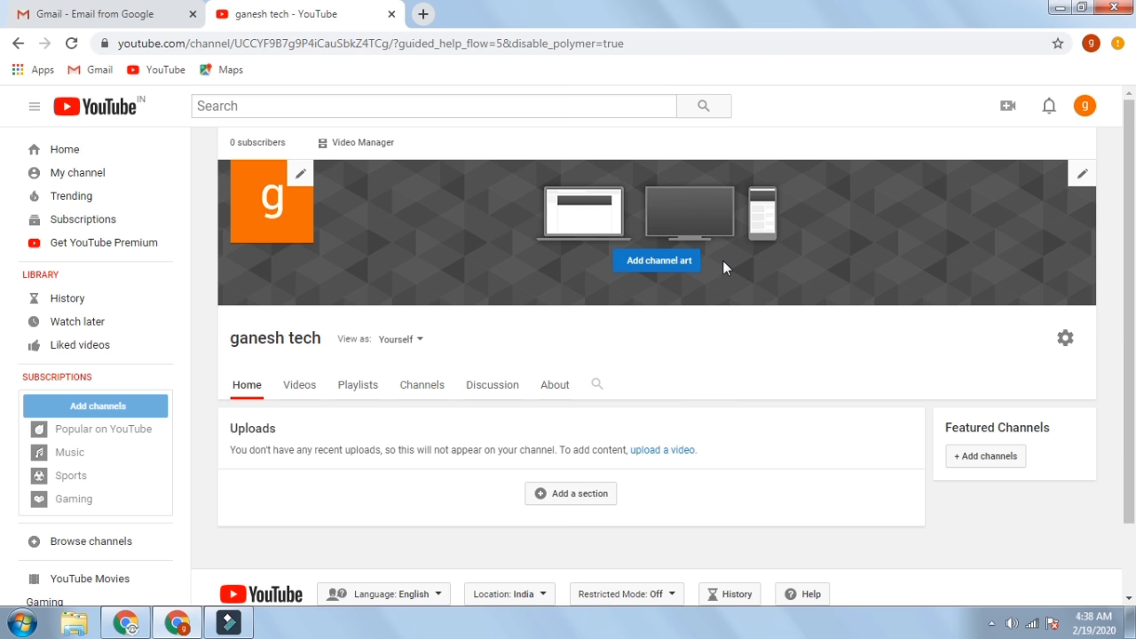
pyautogui.click(679, 263)
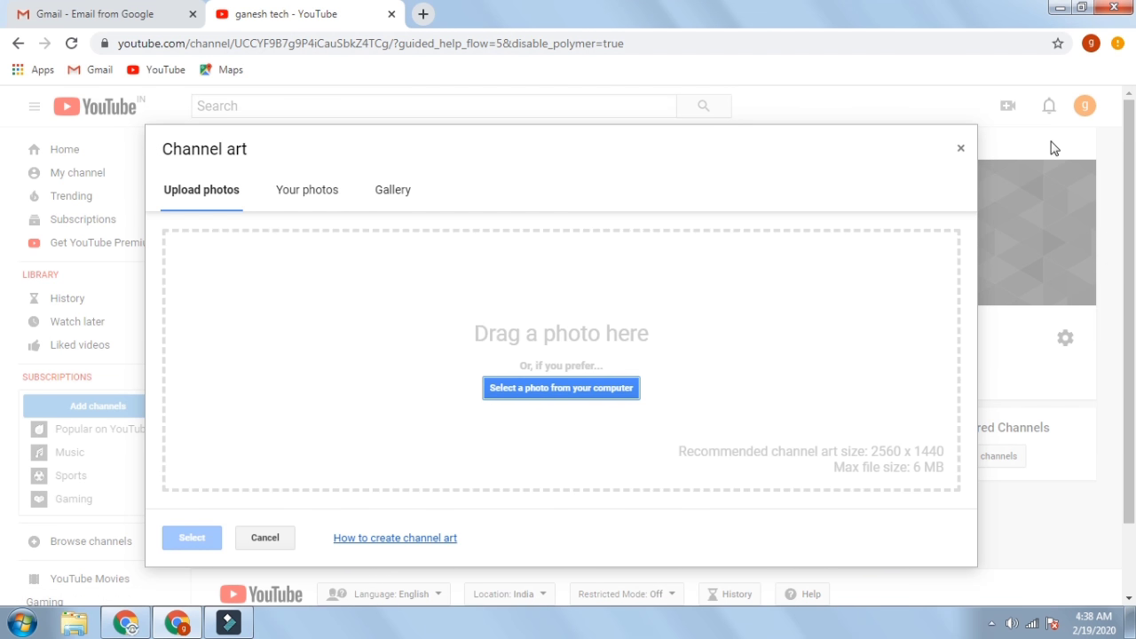
pyautogui.click(961, 146)
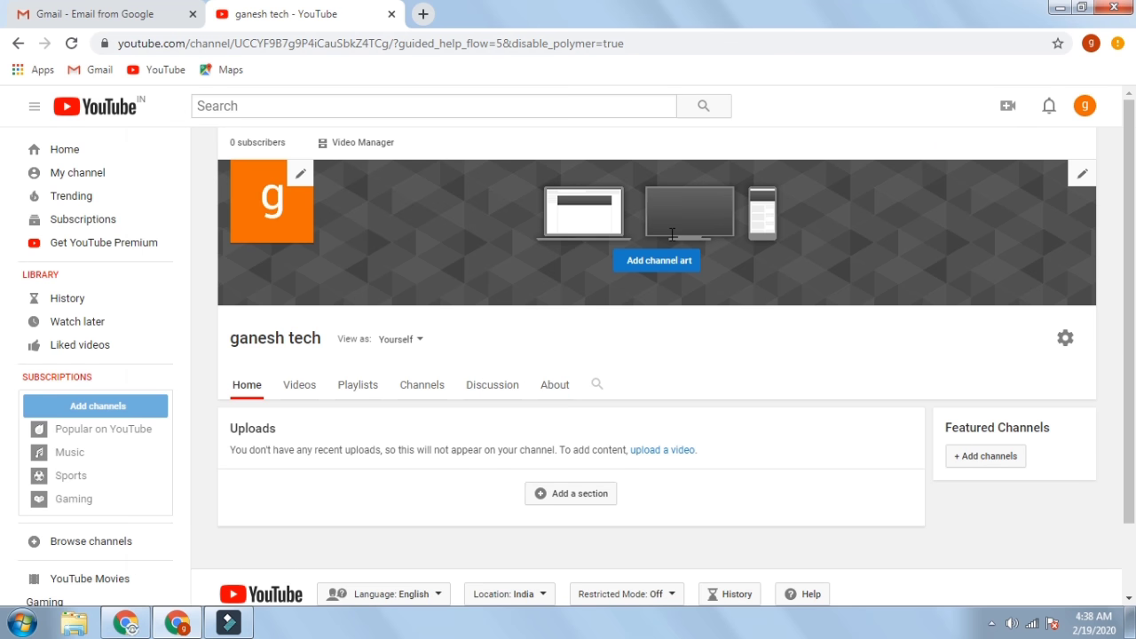
pyautogui.click(677, 261)
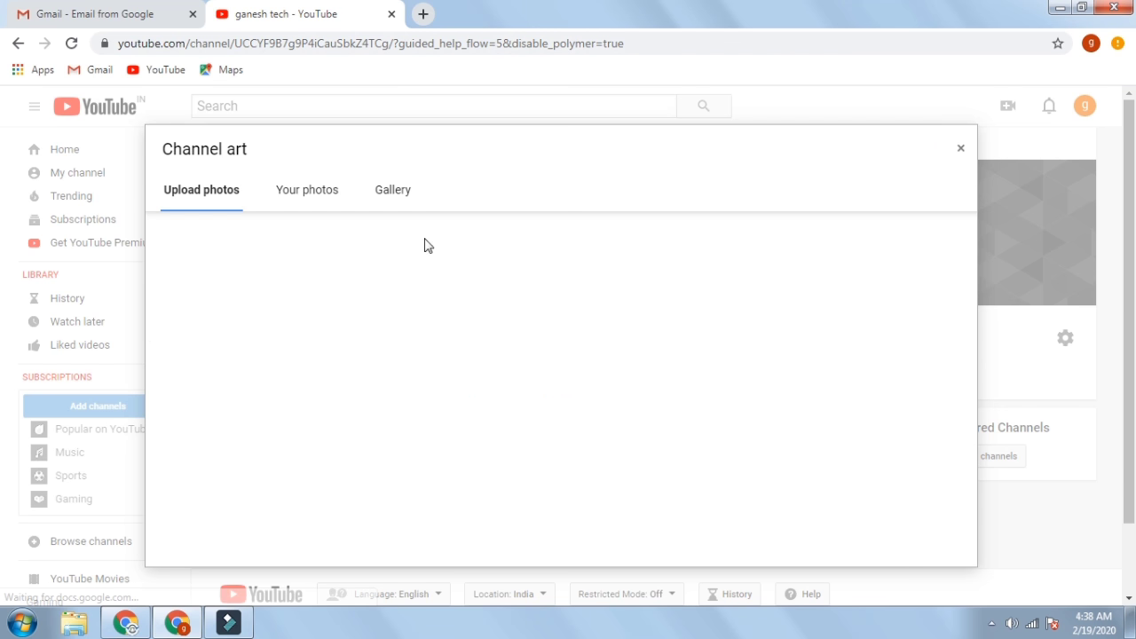
pyautogui.click(364, 200)
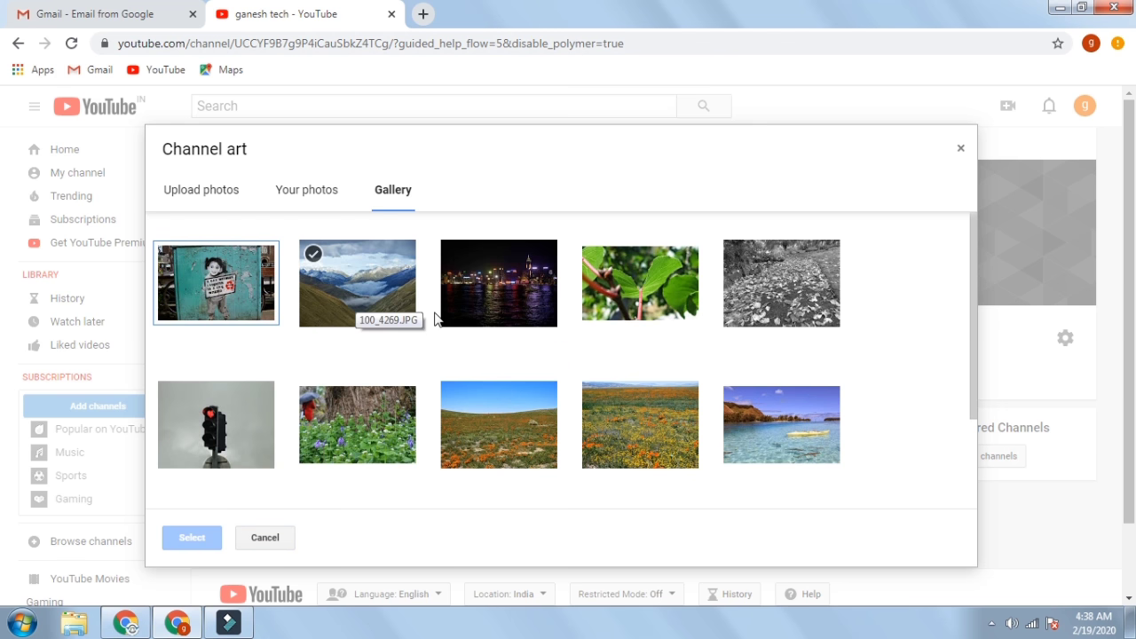
pyautogui.click(369, 282)
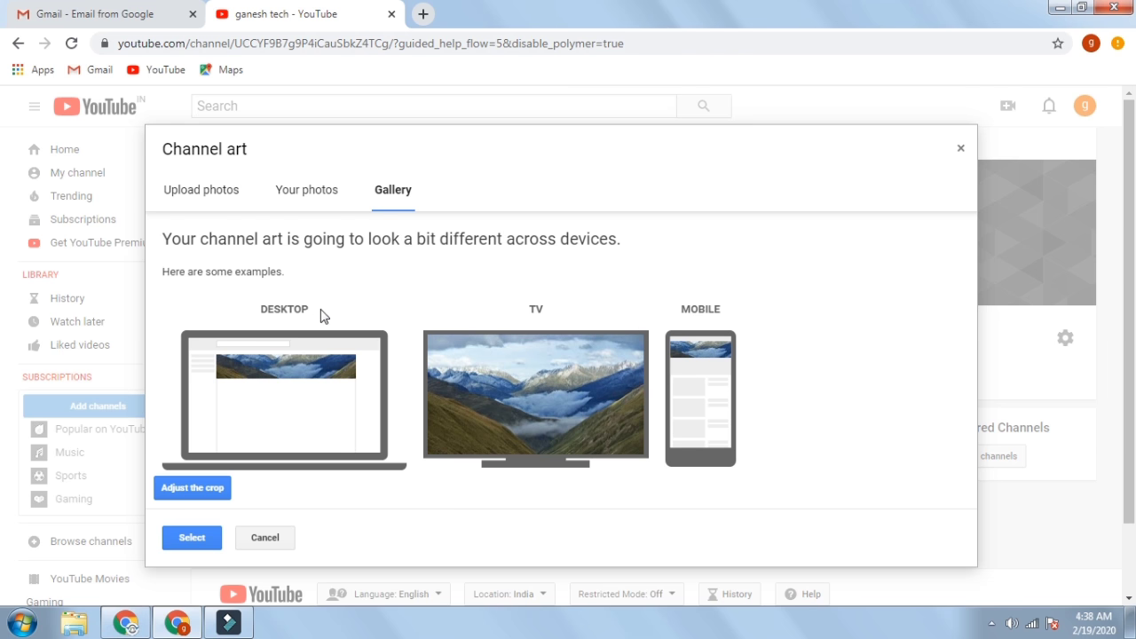
pyautogui.click(197, 494)
pyautogui.moveTo(557, 355); pyautogui.dragTo(533, 387)
pyautogui.click(273, 538)
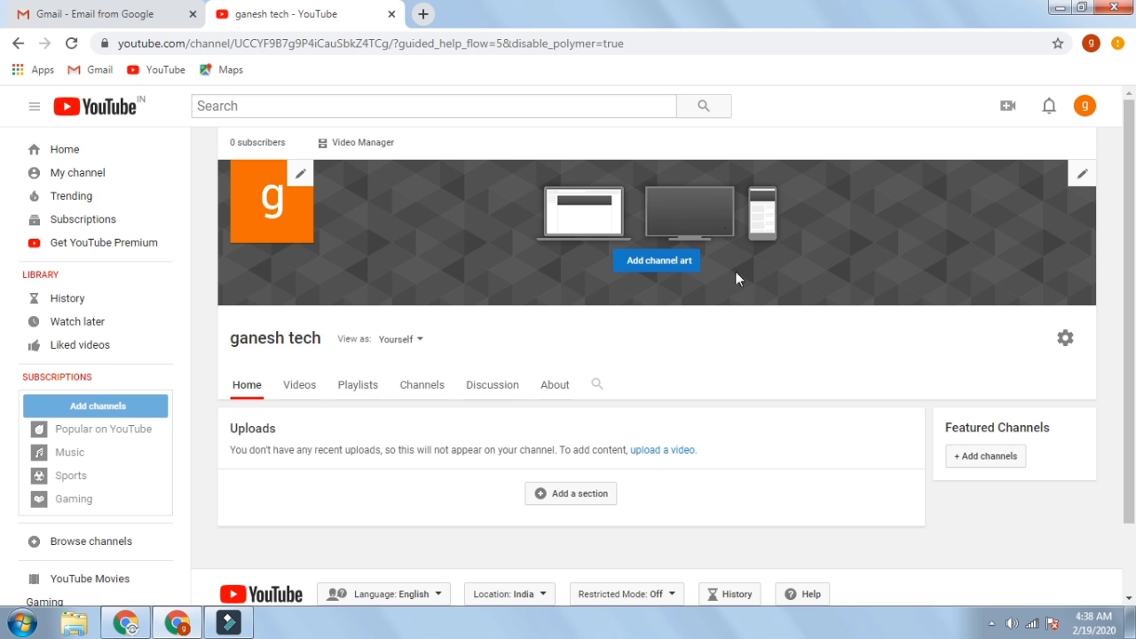
# - Open ganesh tech's uploads in Video Manager and dismiss the 'Explore the new YouTube Studio' popup
pyautogui.click(352, 157)
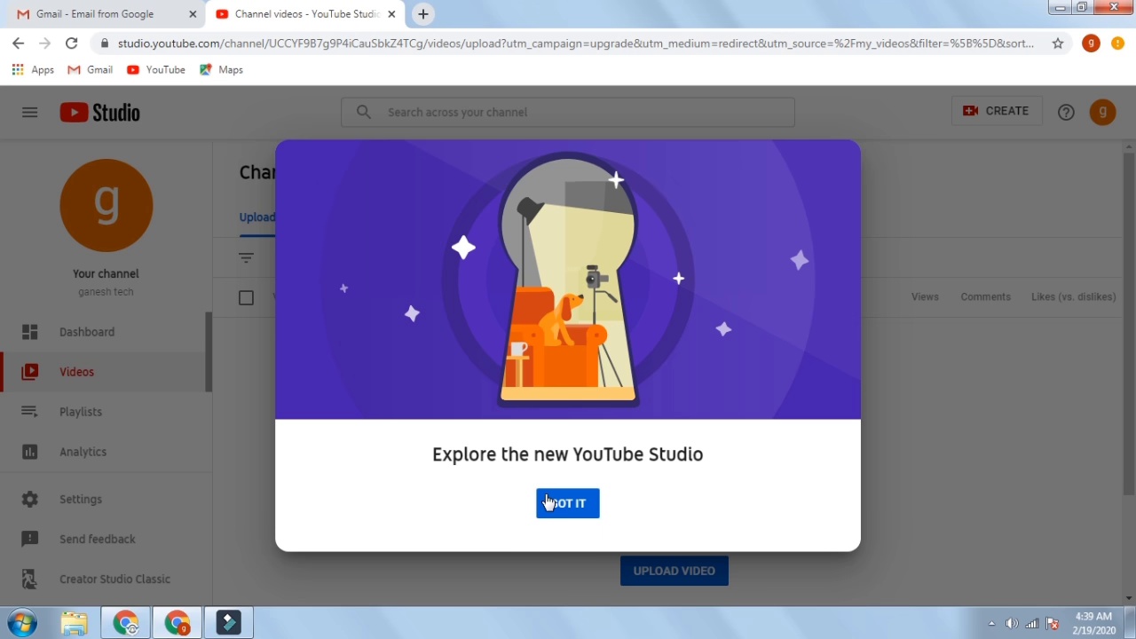
pyautogui.rightClick(913, 384)
pyautogui.click(927, 354)
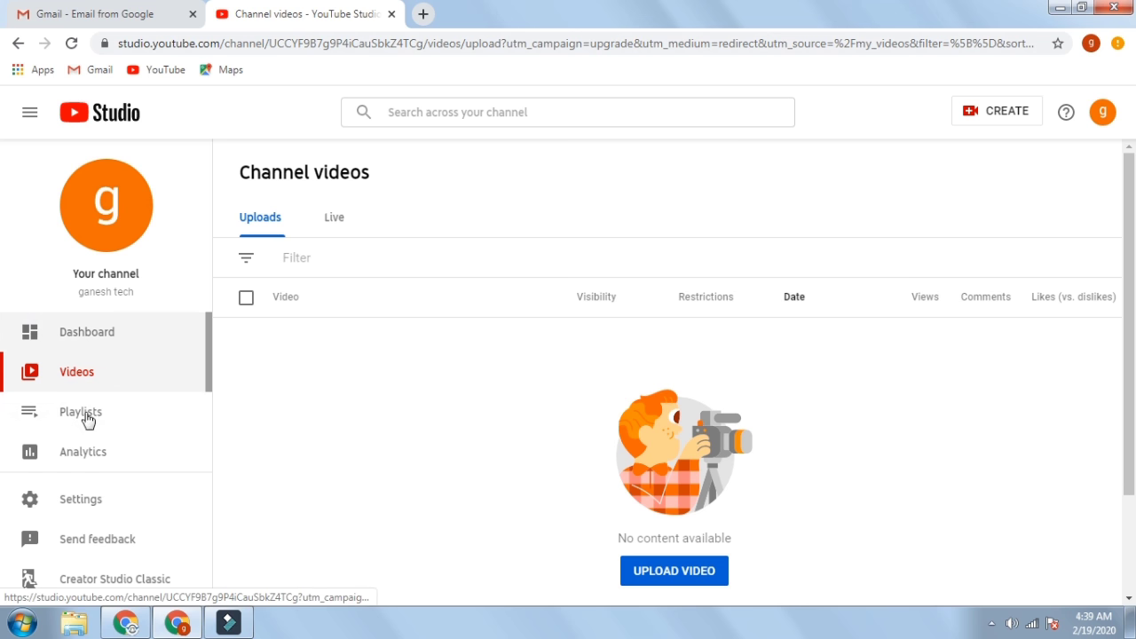
pyautogui.scroll(-1, 97, 432)
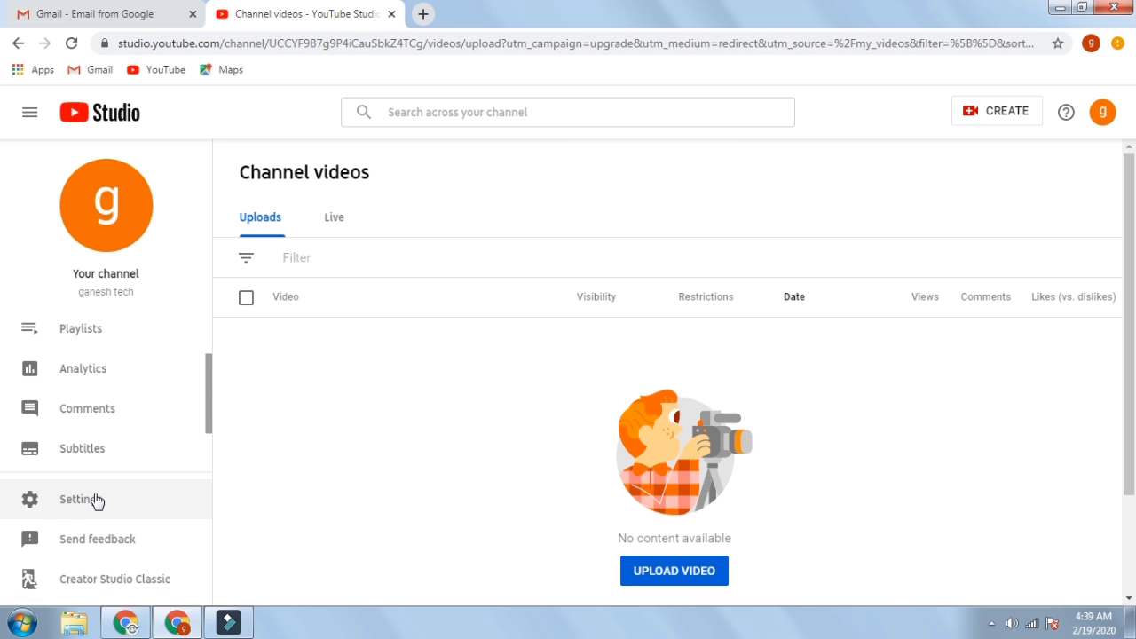
# - In Settings > Channel basic info, enter the keywords 'ganesh tech' and 'tech ganesh'
pyautogui.click(86, 499)
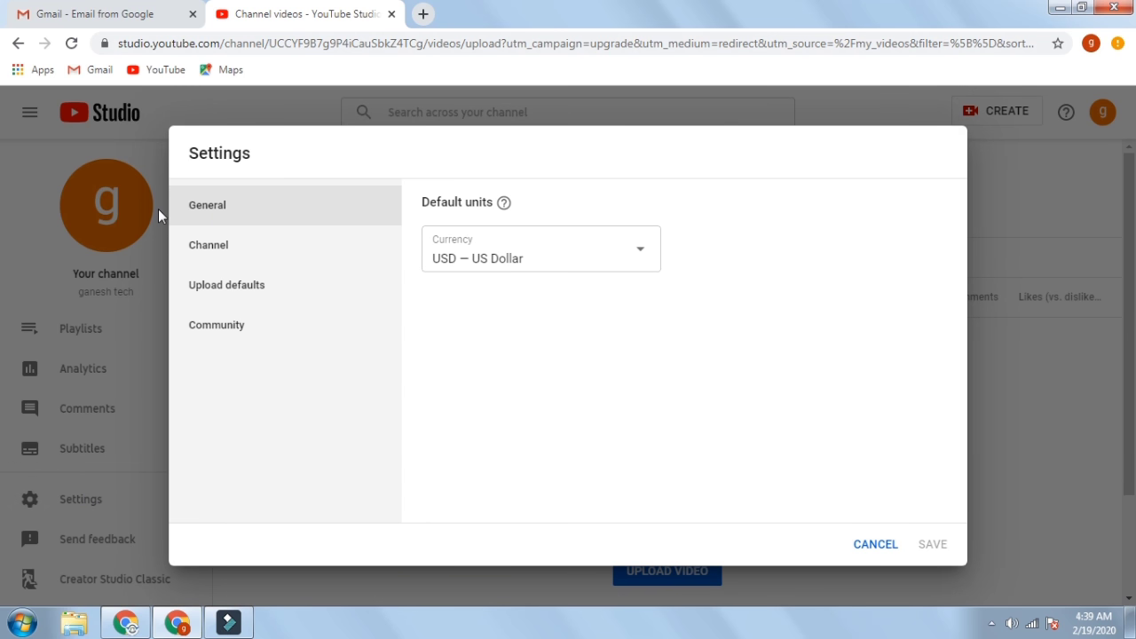
pyautogui.click(197, 255)
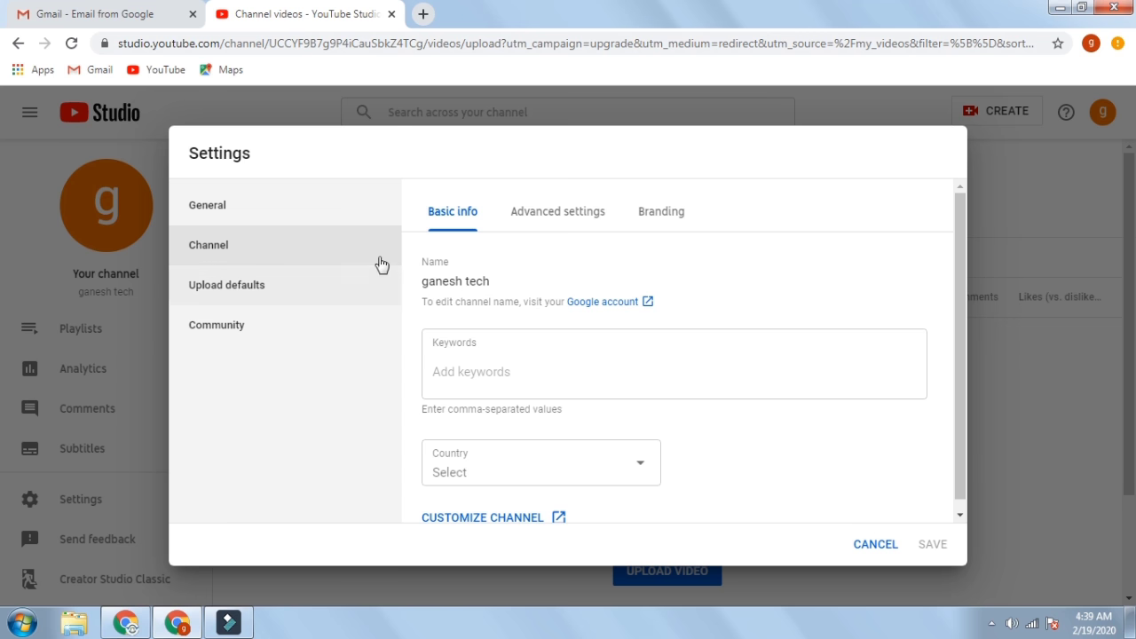
pyautogui.click(450, 347)
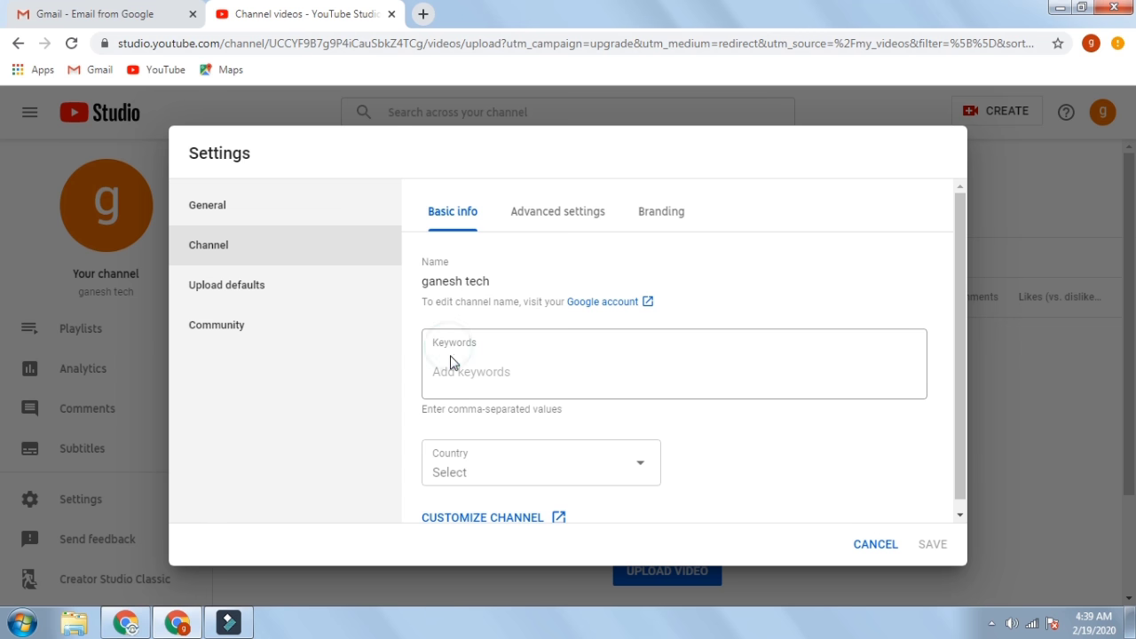
pyautogui.click(458, 370)
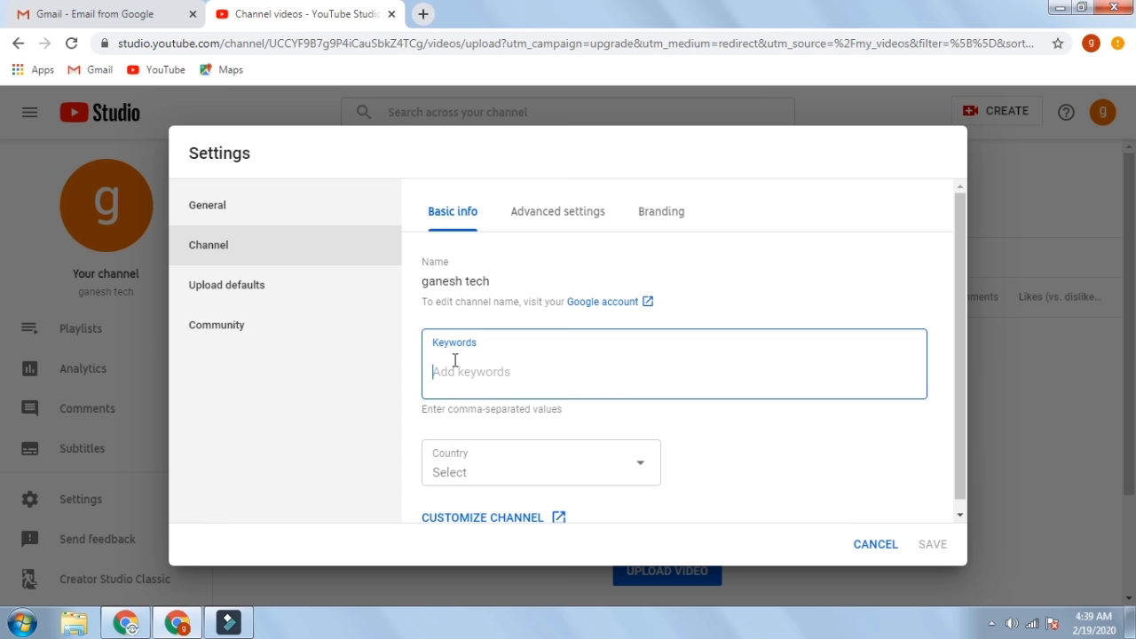
pyautogui.write('ganesh tech')
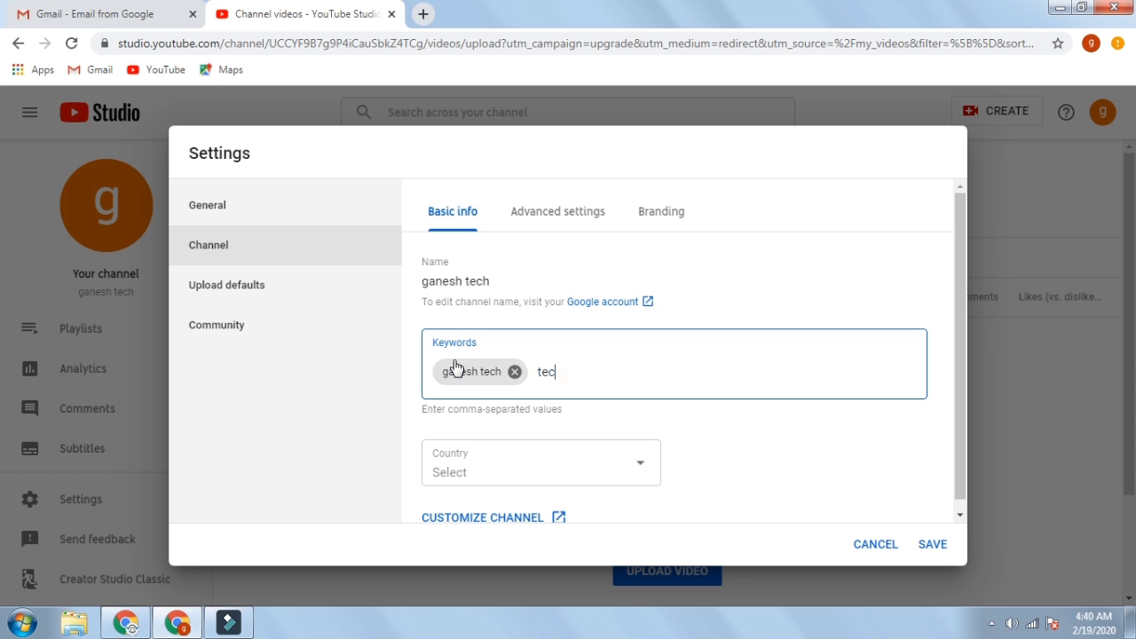
pyautogui.write('tech ga')
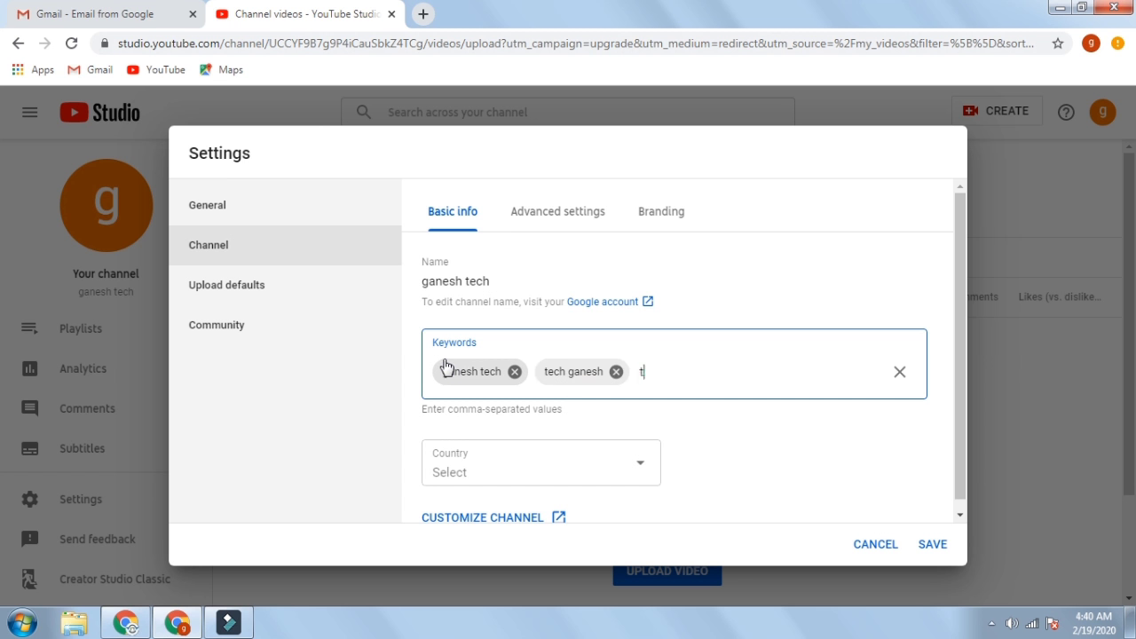
pyautogui.write('tekugu')
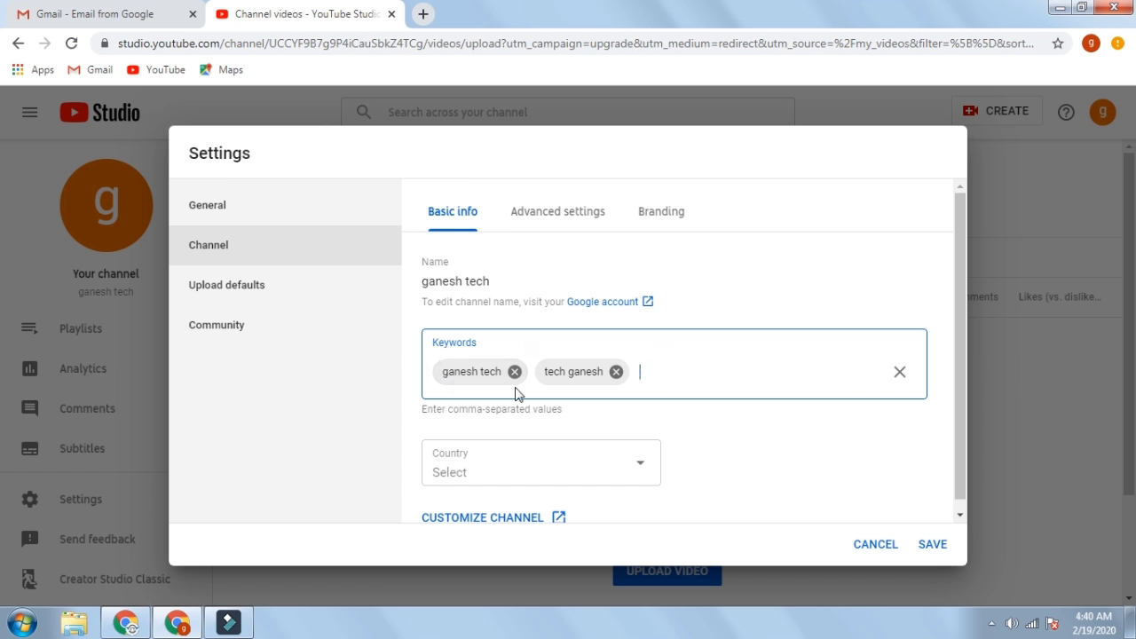
# - Choose Iran from the channel's Country dropdown, then reopen the country list
pyautogui.click(618, 473)
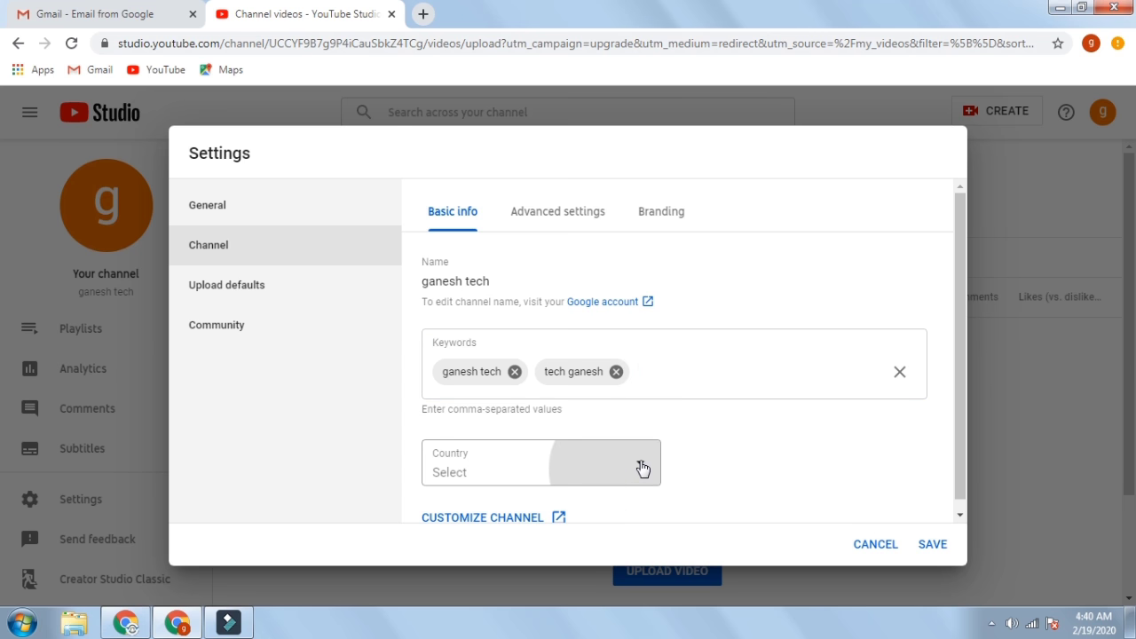
pyautogui.click(559, 461)
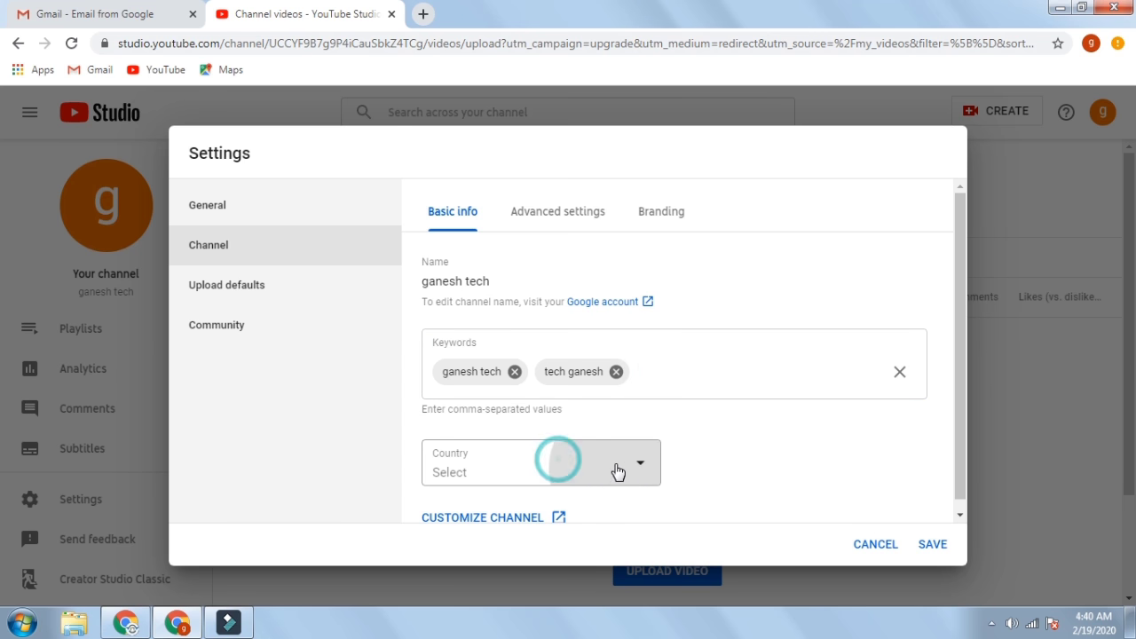
pyautogui.click(646, 462)
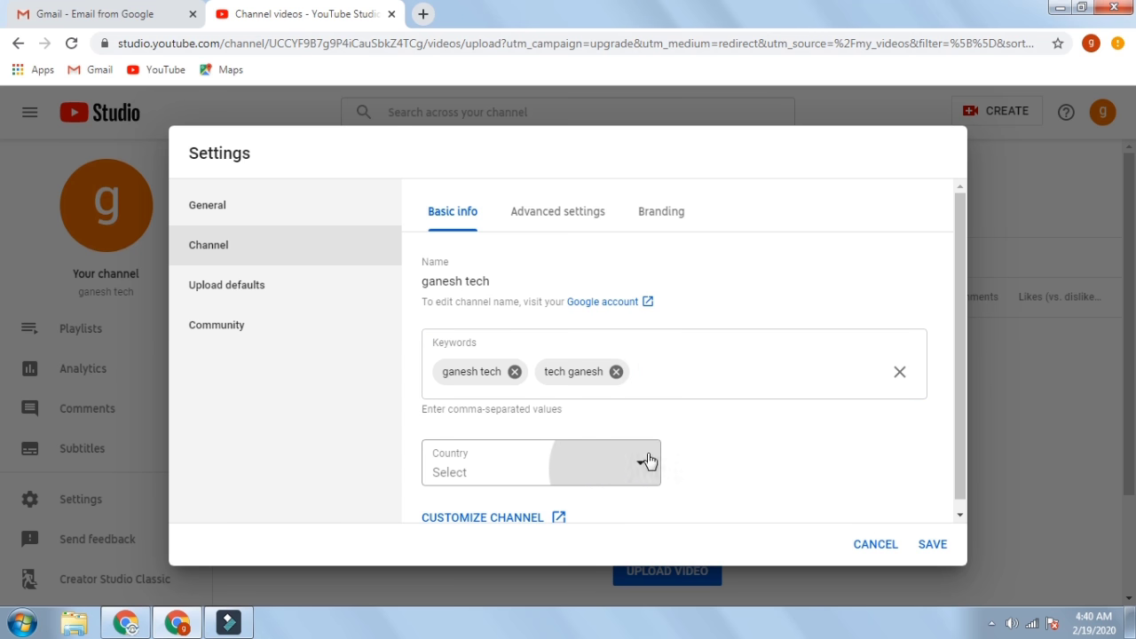
pyautogui.click(632, 470)
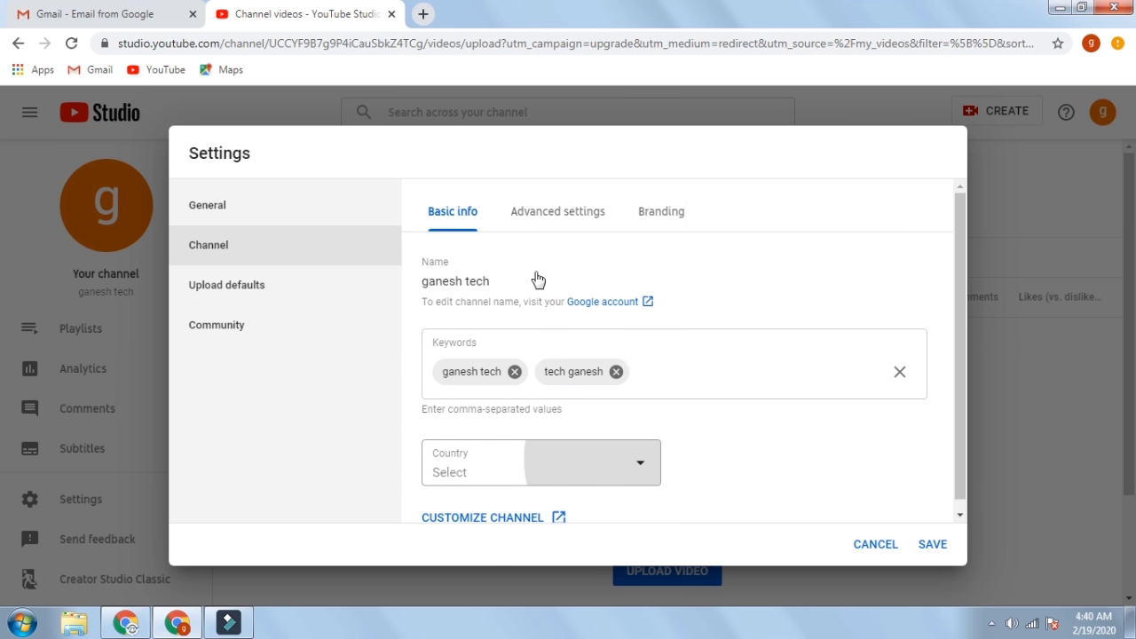
pyautogui.click(540, 444)
pyautogui.scroll(1, 471, 284)
pyautogui.click(471, 133)
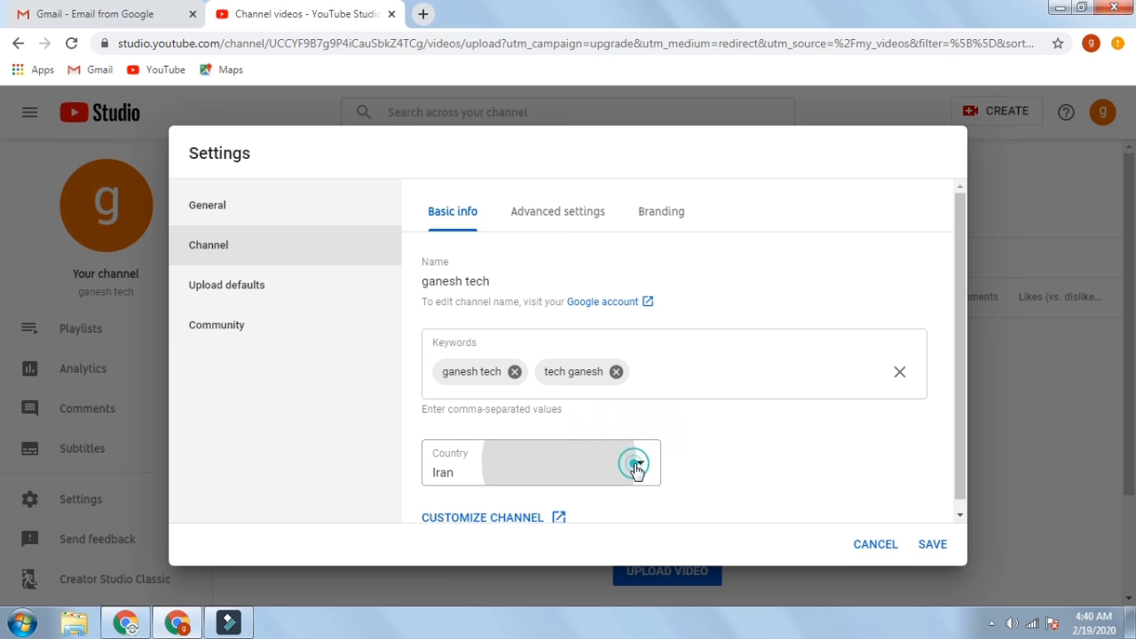
pyautogui.click(604, 467)
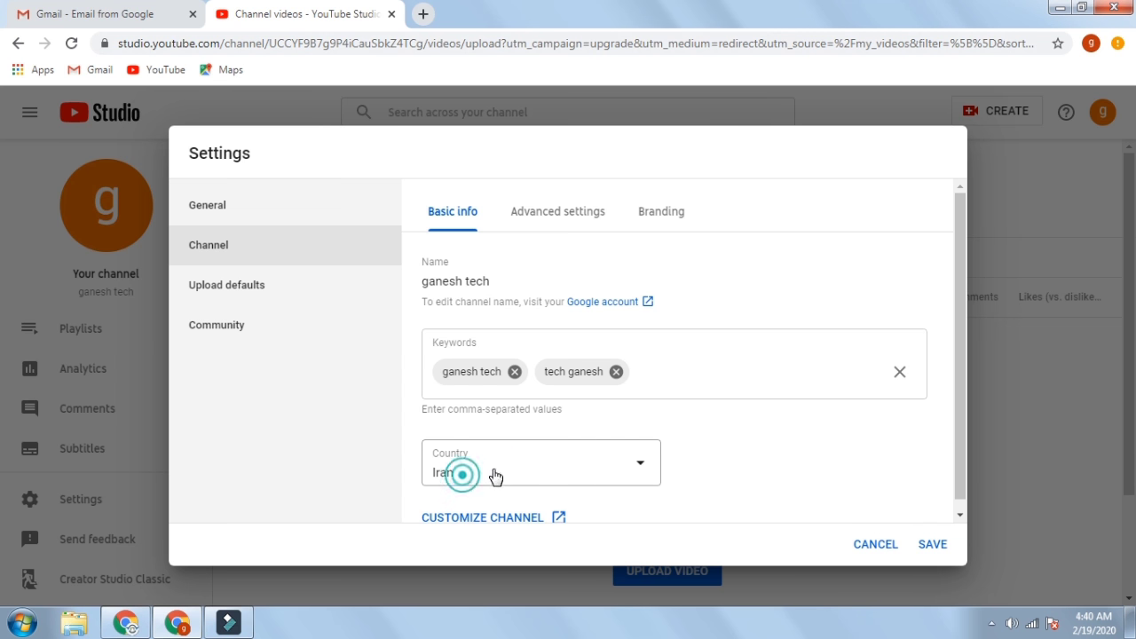
pyautogui.click(646, 469)
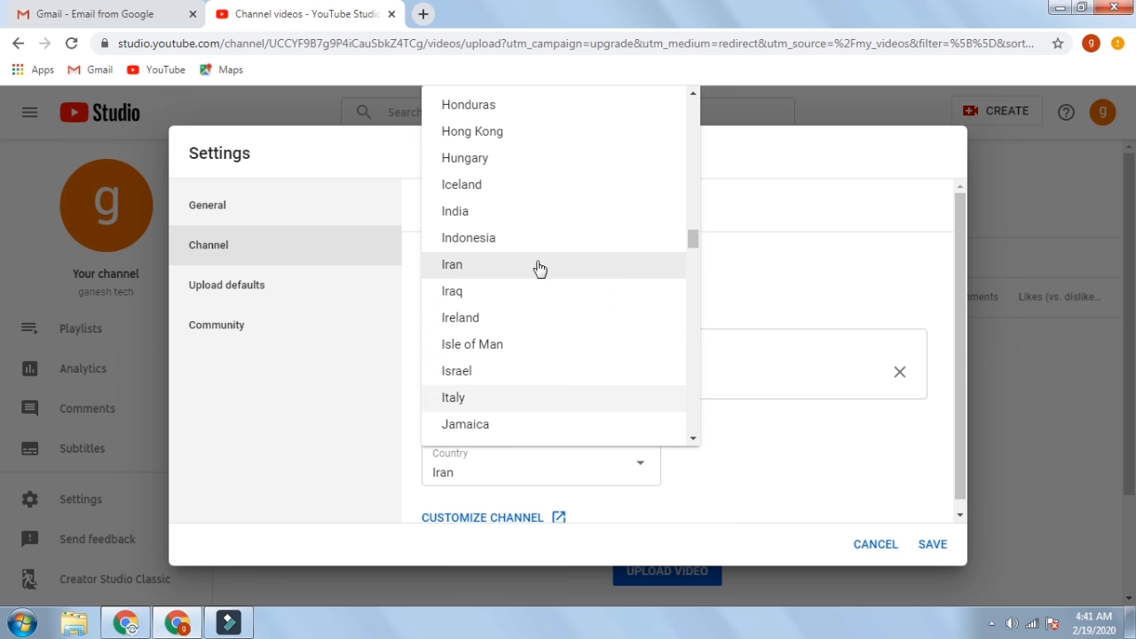
# - Set the channel country to India and mark the channel as not made for kids
pyautogui.click(494, 213)
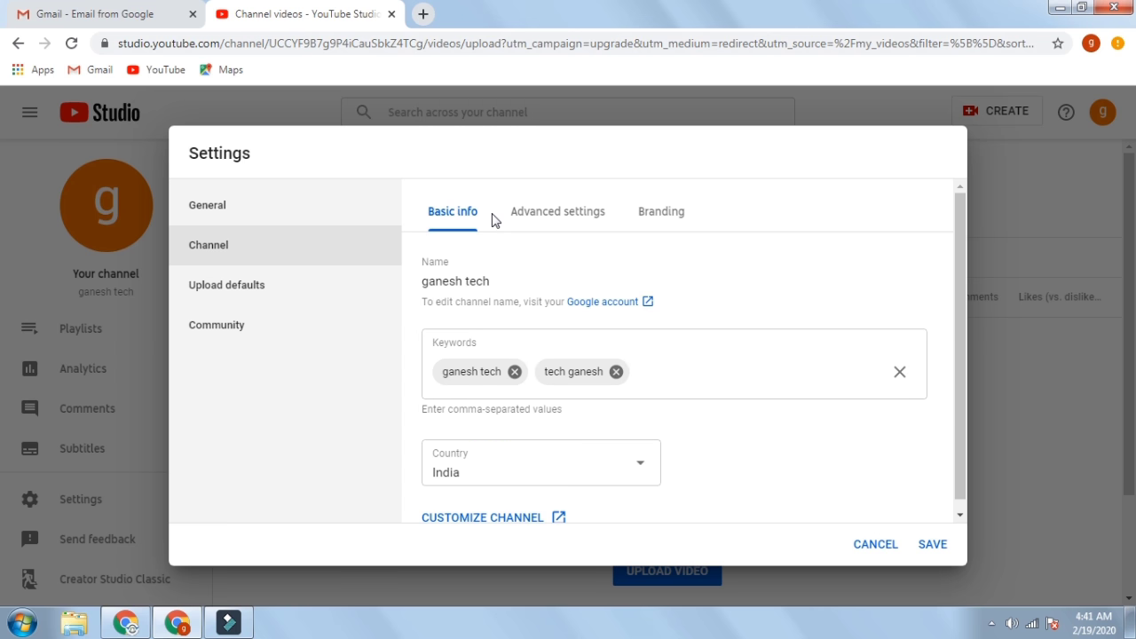
pyautogui.scroll(-1, 896, 488)
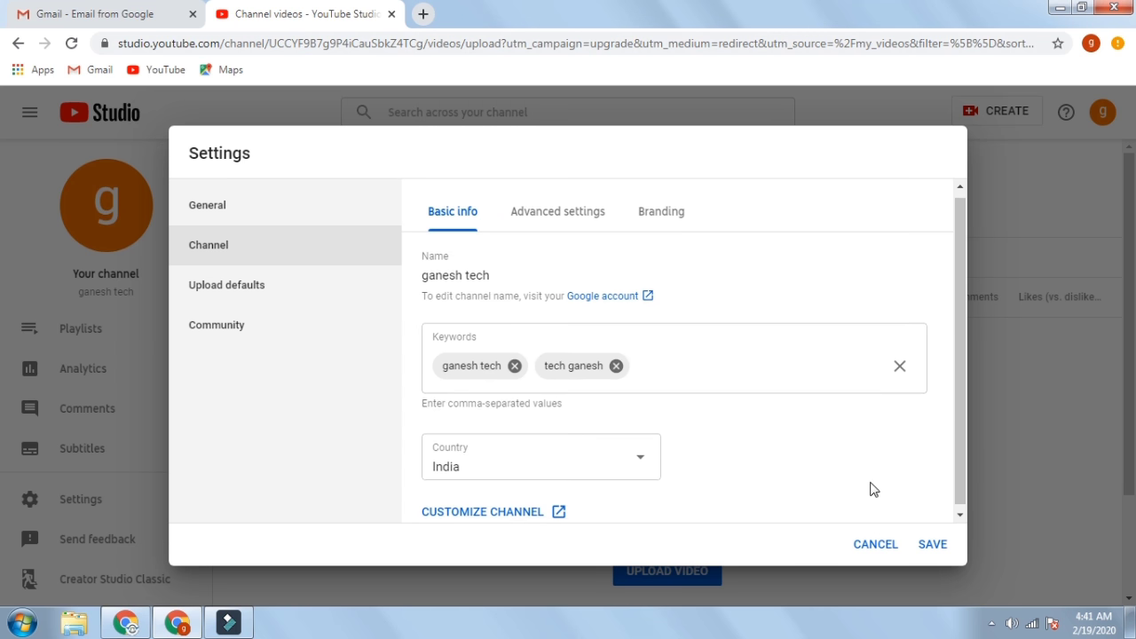
pyautogui.click(576, 215)
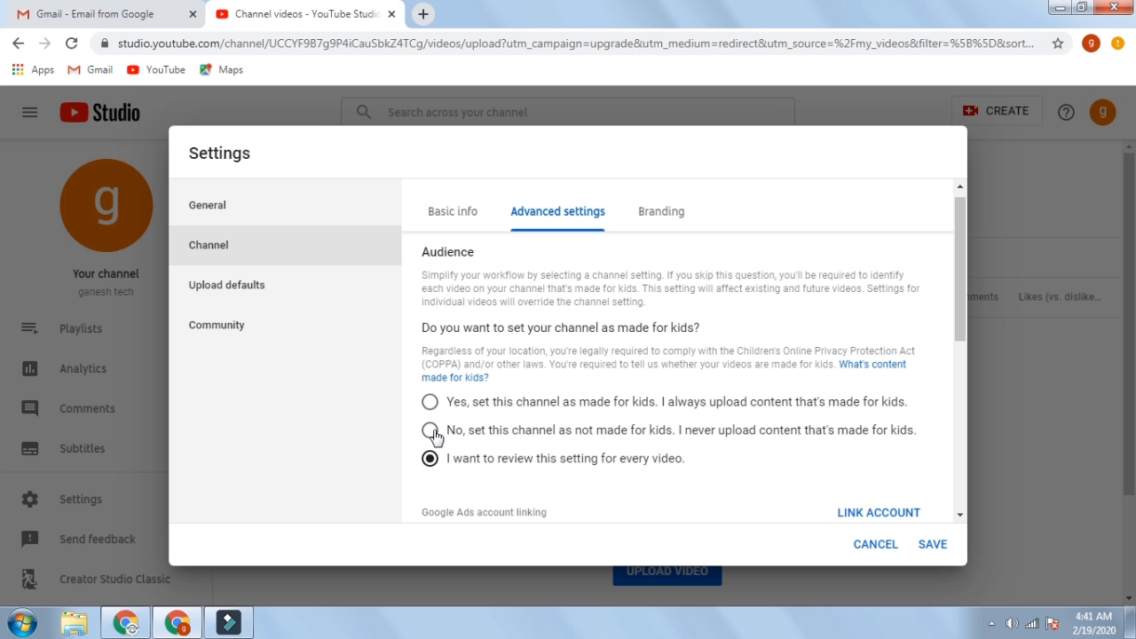
pyautogui.click(428, 432)
# - Review the Branding options, dismiss the colour-scheme warning, and save the channel settings
pyautogui.click(672, 211)
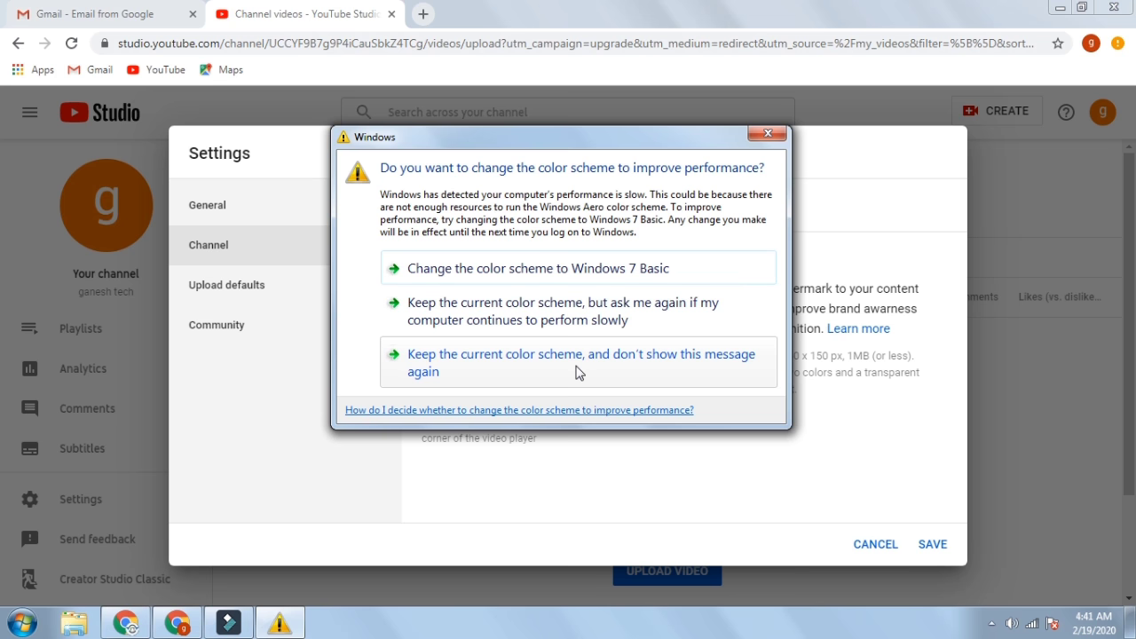
pyautogui.click(577, 366)
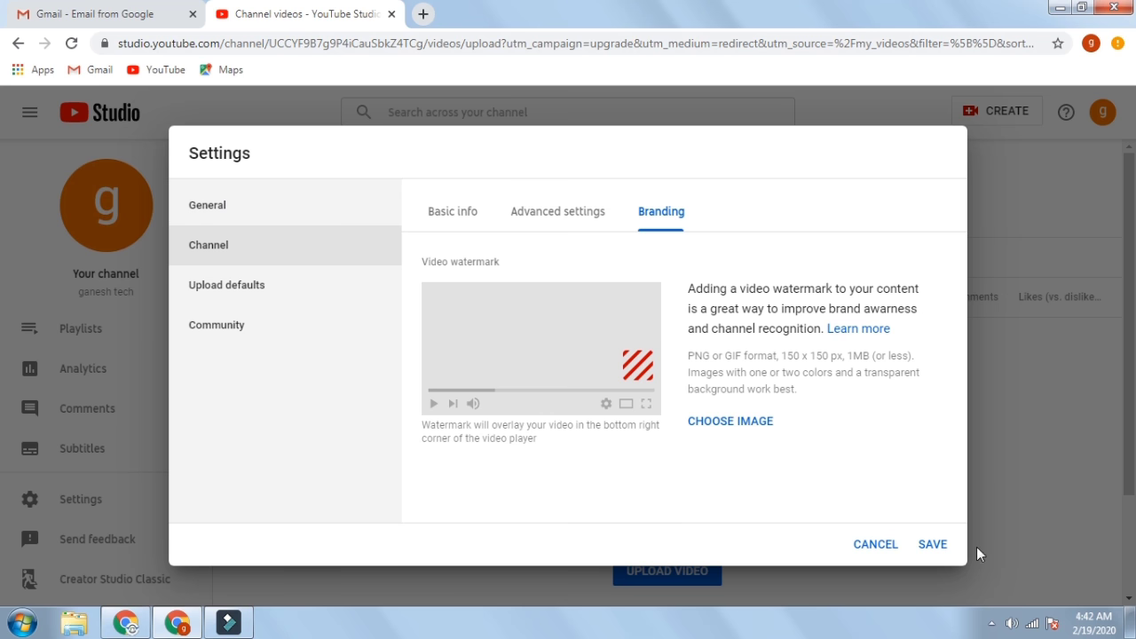
pyautogui.click(944, 545)
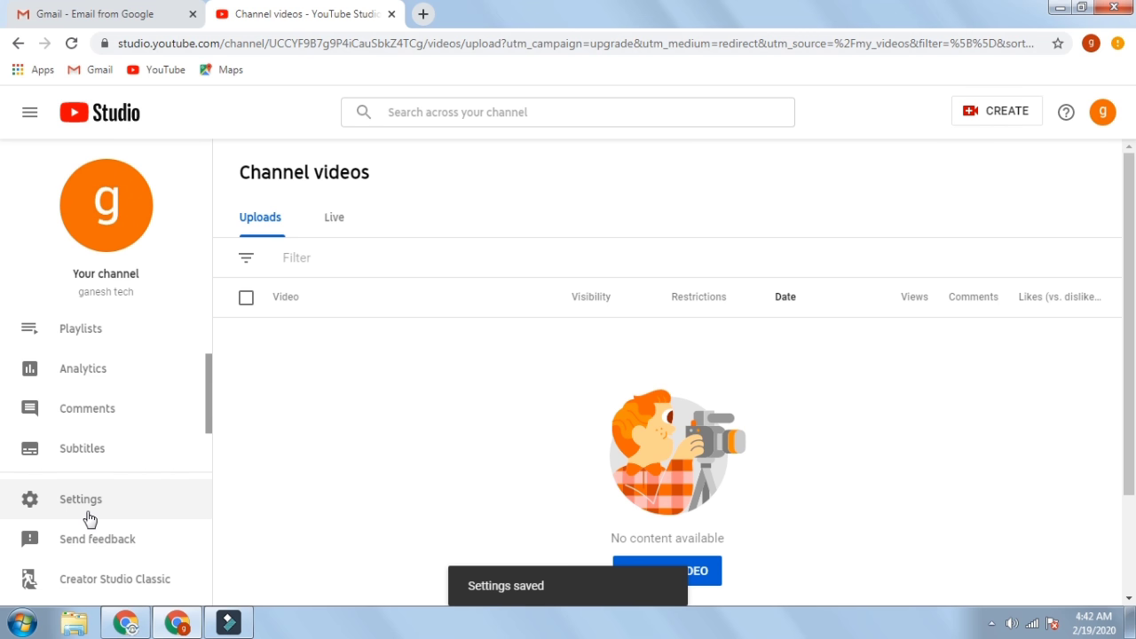
# - Set the default category for new uploads to Science & Technology
pyautogui.click(90, 499)
pyautogui.click(240, 293)
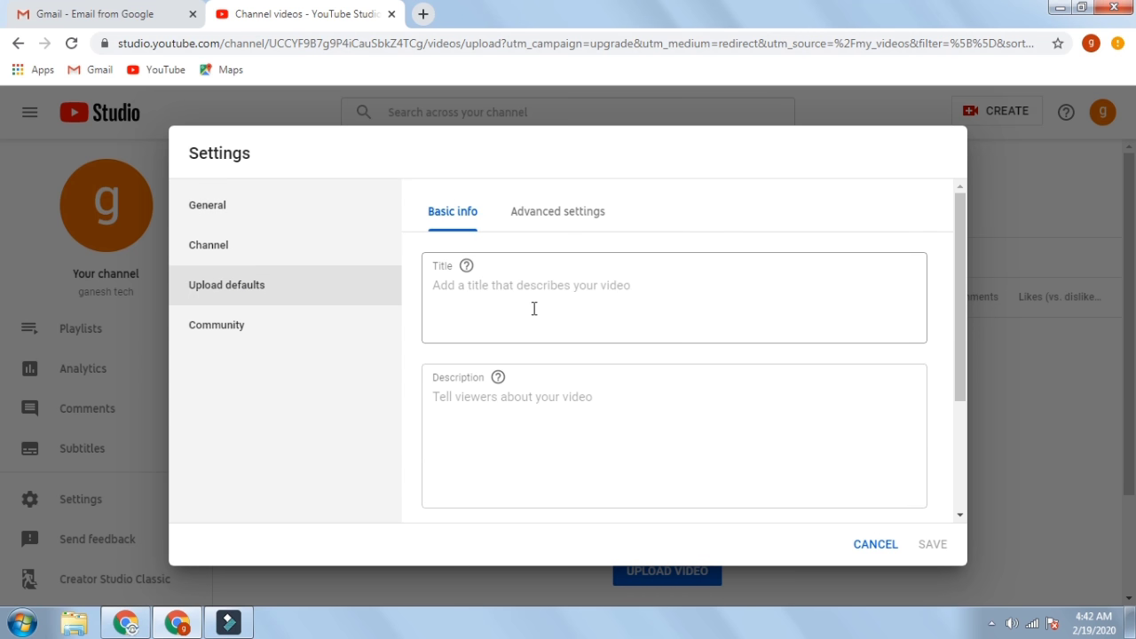
pyautogui.scroll(-3, 533, 308)
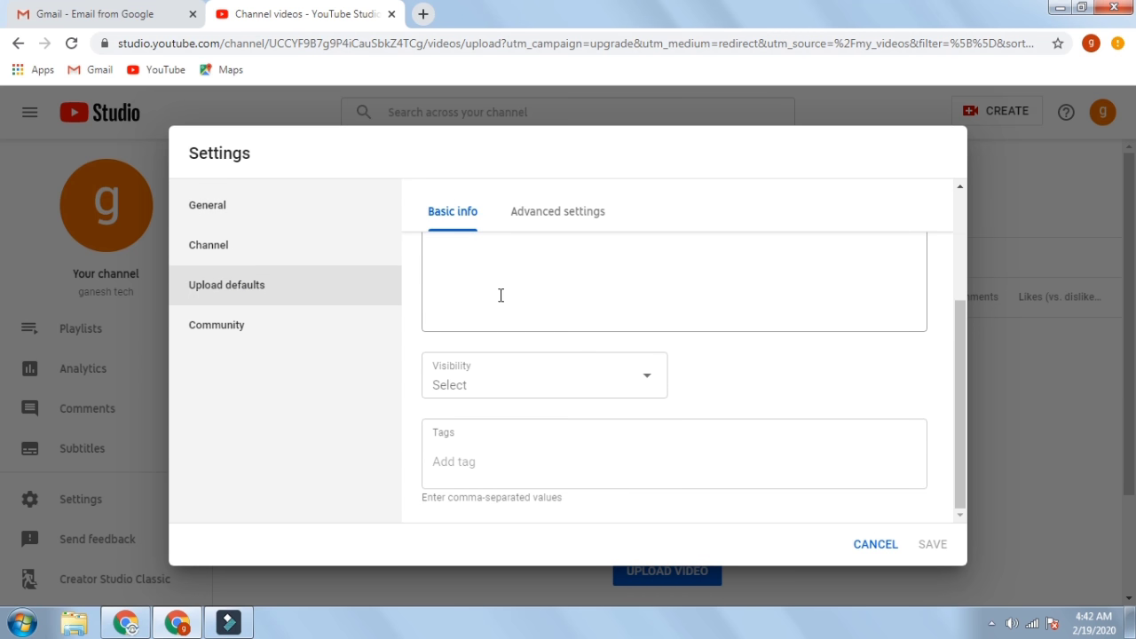
pyautogui.scroll(3, 511, 293)
pyautogui.click(539, 218)
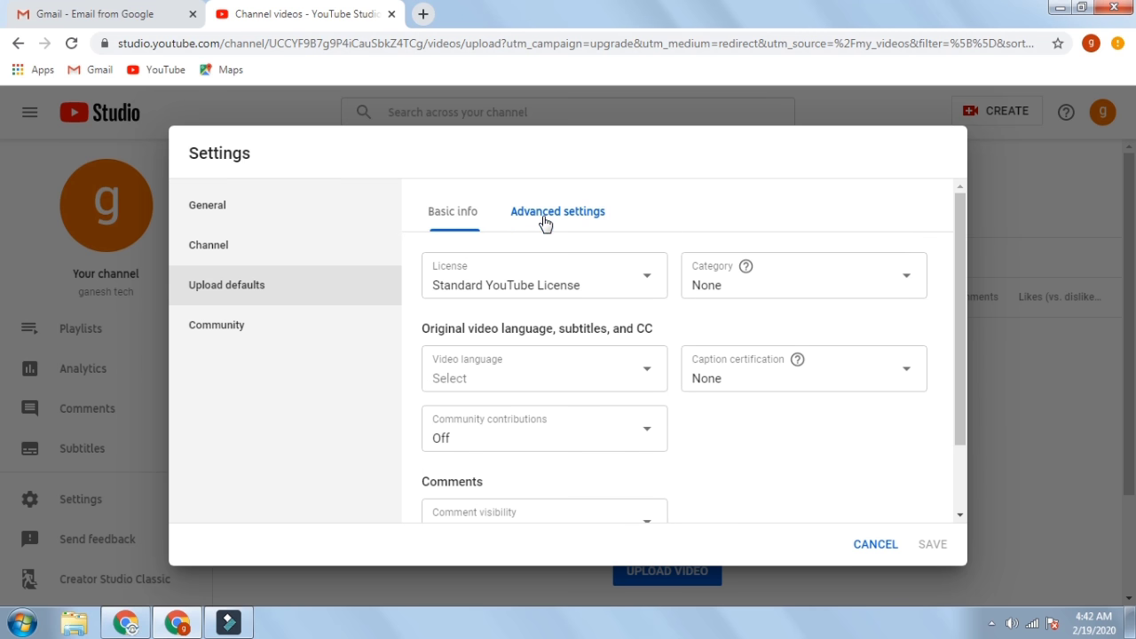
pyautogui.click(731, 293)
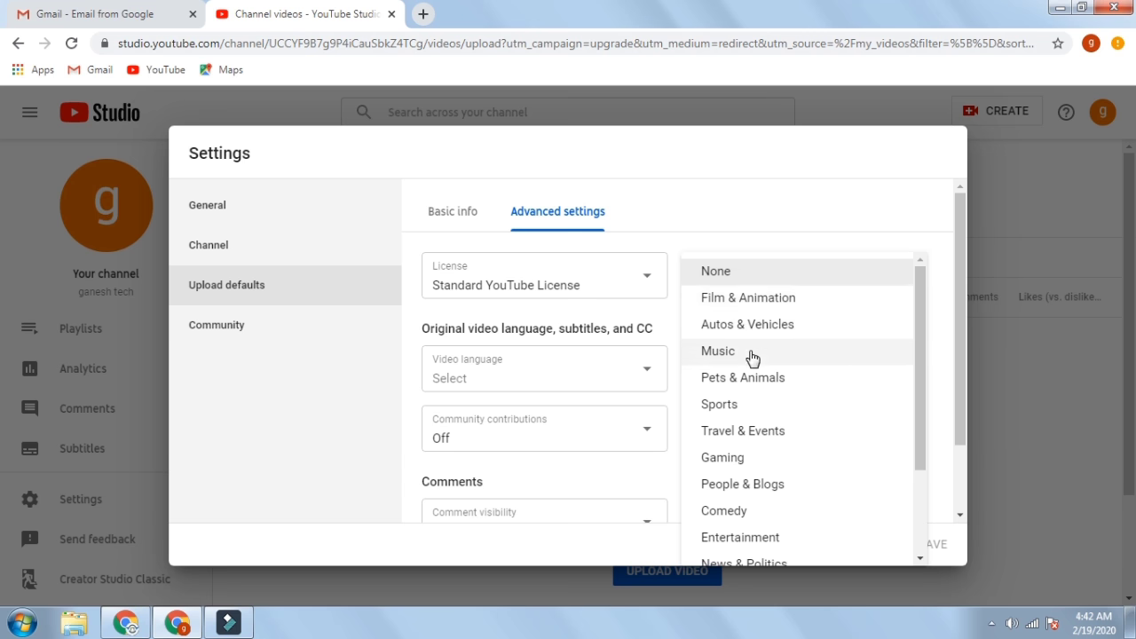
pyautogui.scroll(-2, 744, 432)
pyautogui.click(764, 518)
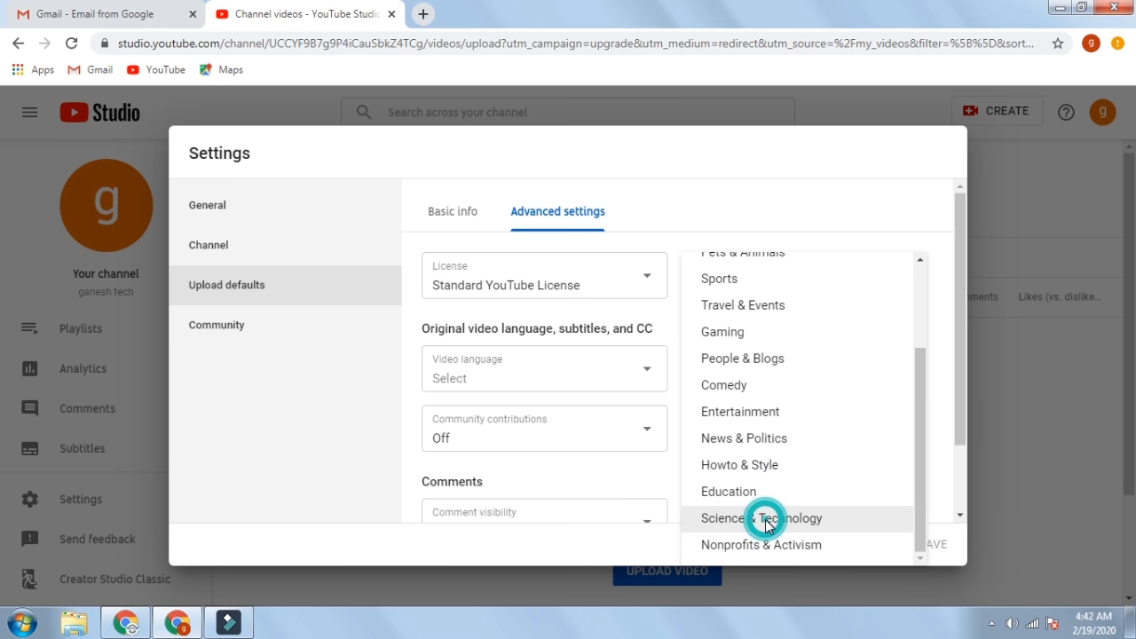
# - Set the default video language to Telugu and save the upload defaults
pyautogui.click(559, 391)
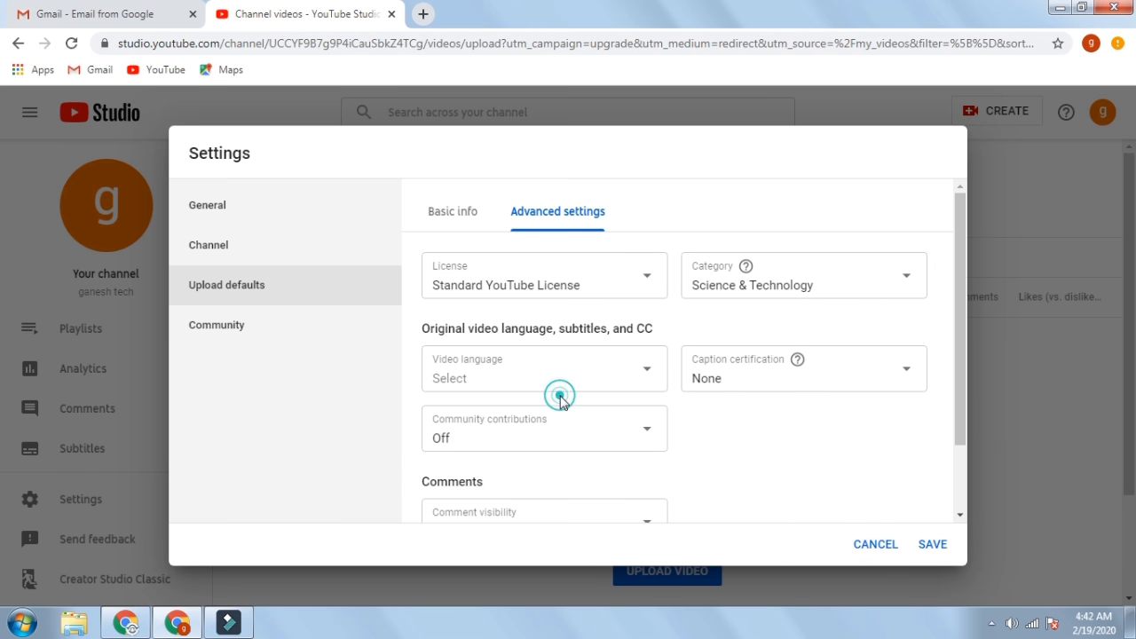
pyautogui.click(566, 385)
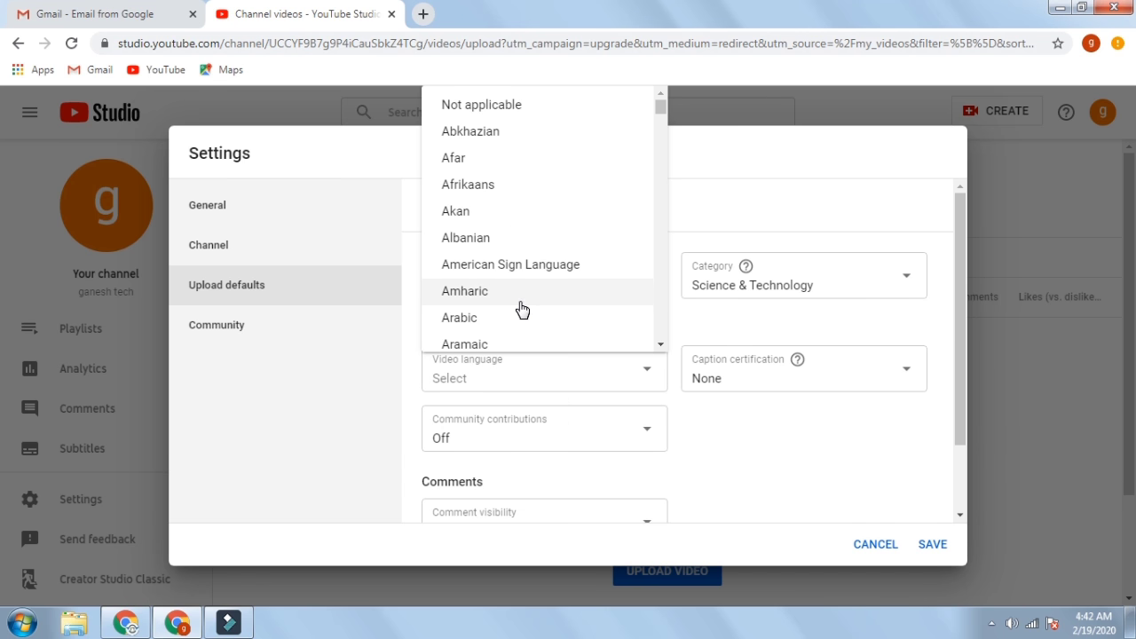
pyautogui.scroll(-13, 522, 308)
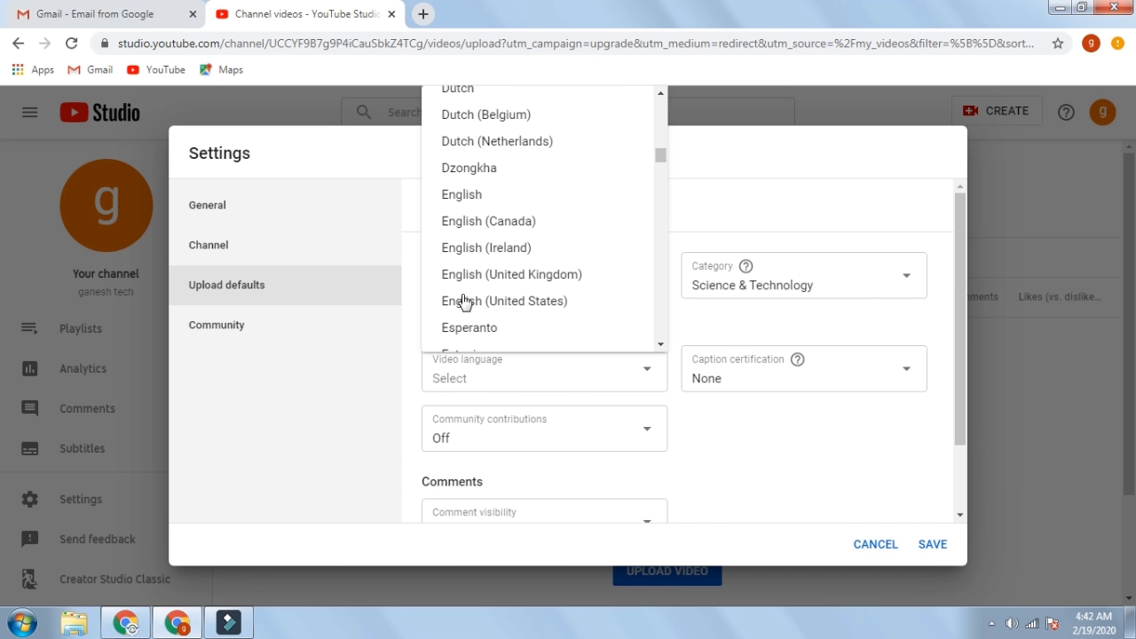
pyautogui.scroll(-14, 479, 288)
pyautogui.scroll(-13, 495, 272)
pyautogui.scroll(-10, 496, 273)
pyautogui.scroll(-3, 482, 283)
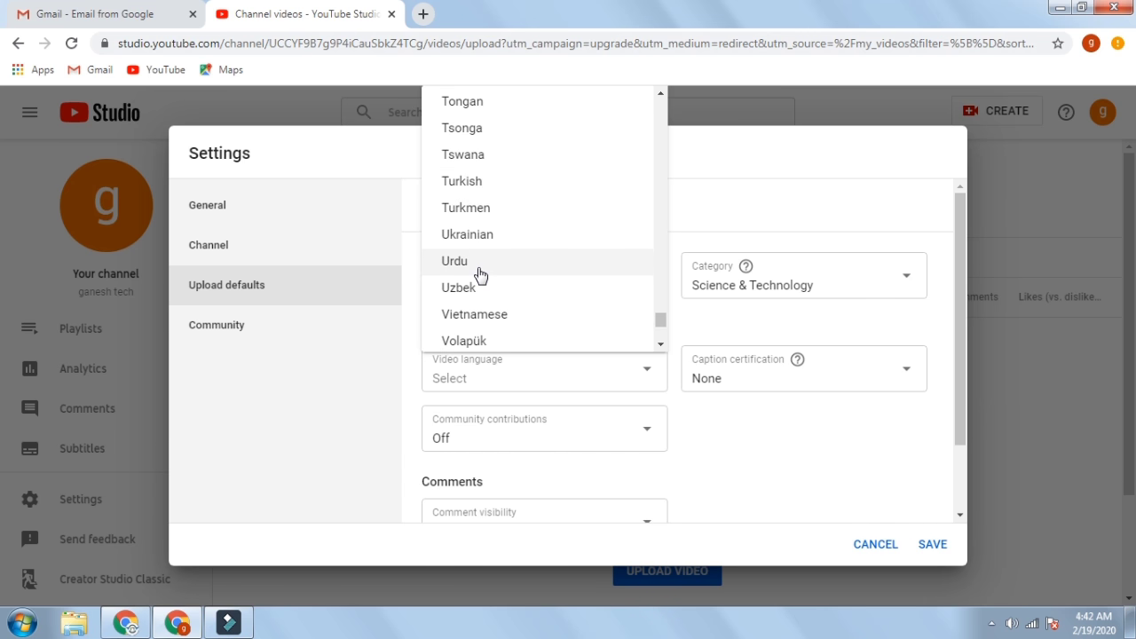
pyautogui.scroll(4, 481, 276)
pyautogui.click(475, 299)
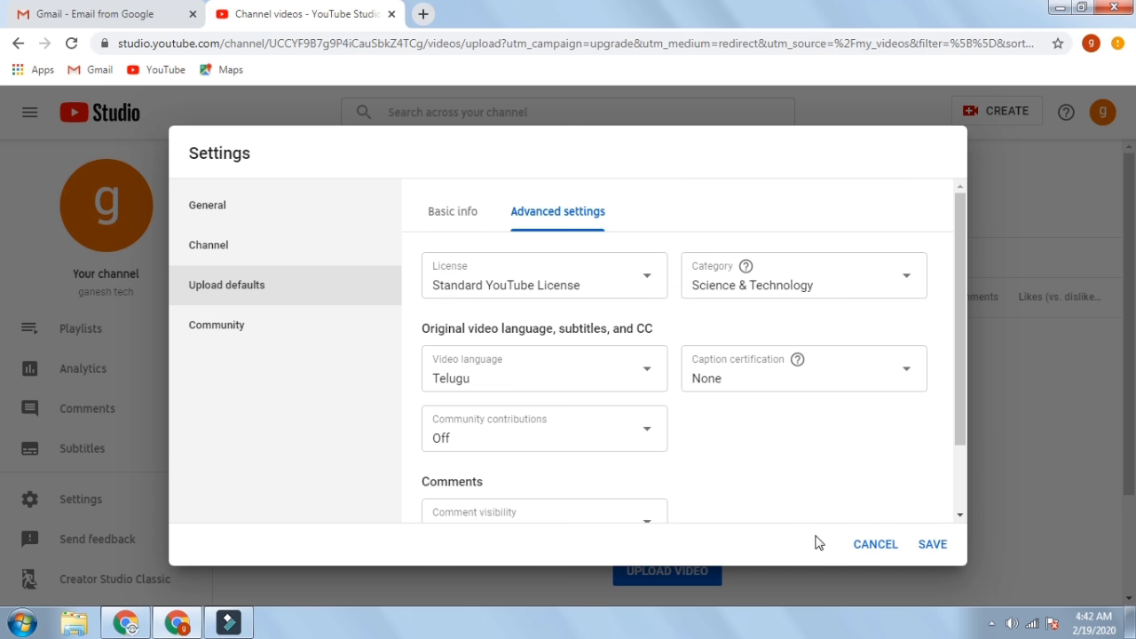
pyautogui.scroll(-2, 562, 499)
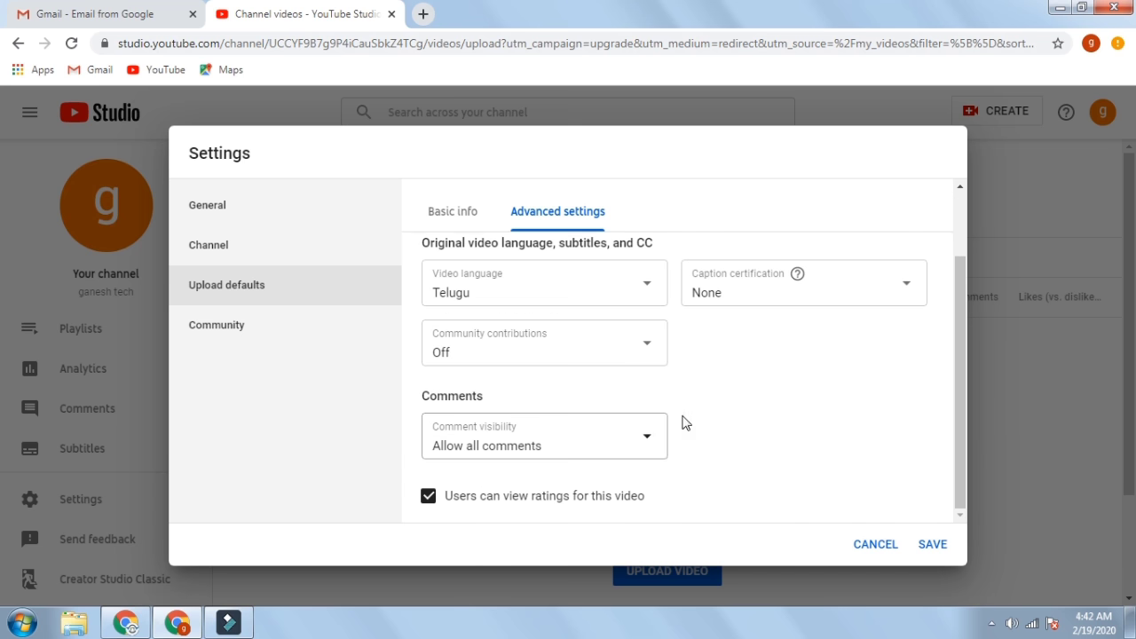
pyautogui.click(929, 545)
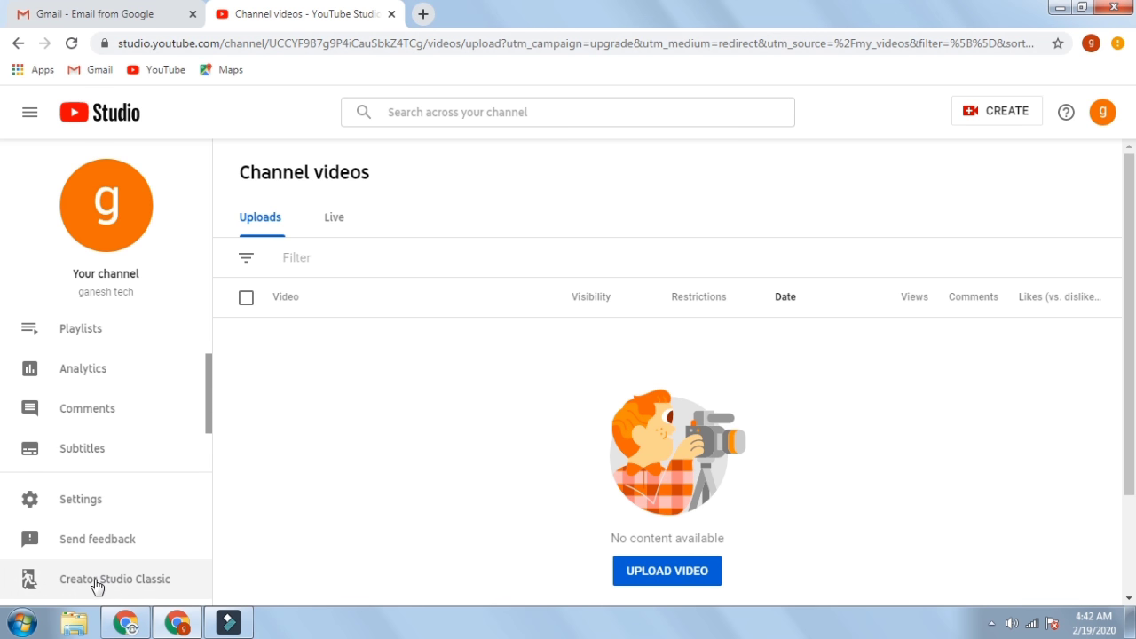
# - Switch to Creator Studio Classic, skip the feedback survey, and show ganesh tech's Status and Features
pyautogui.click(135, 583)
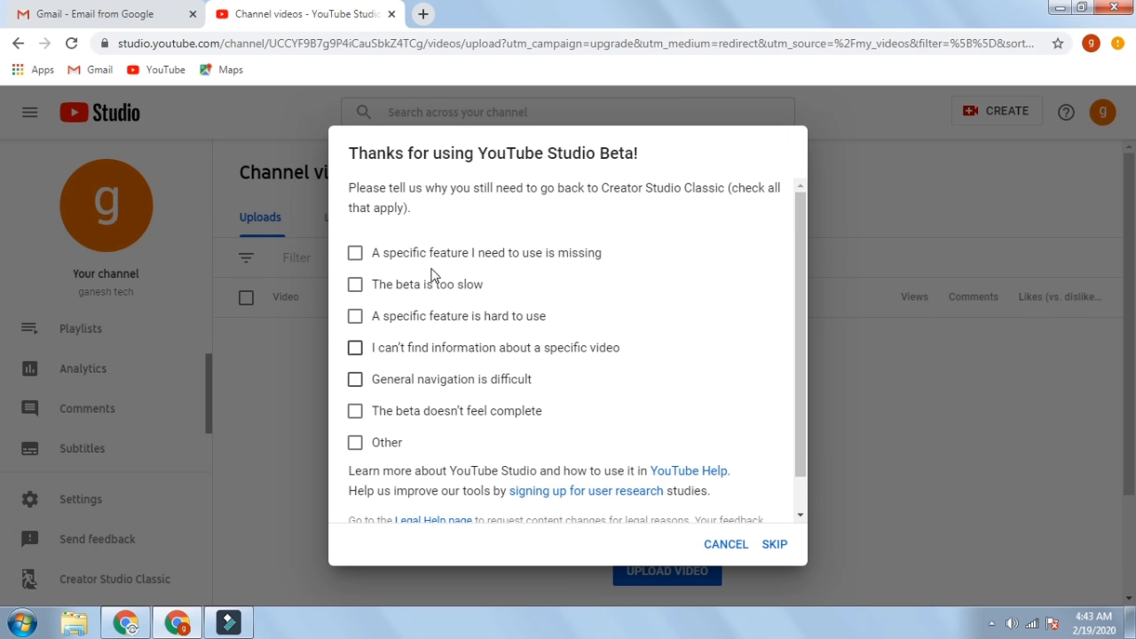
pyautogui.click(775, 545)
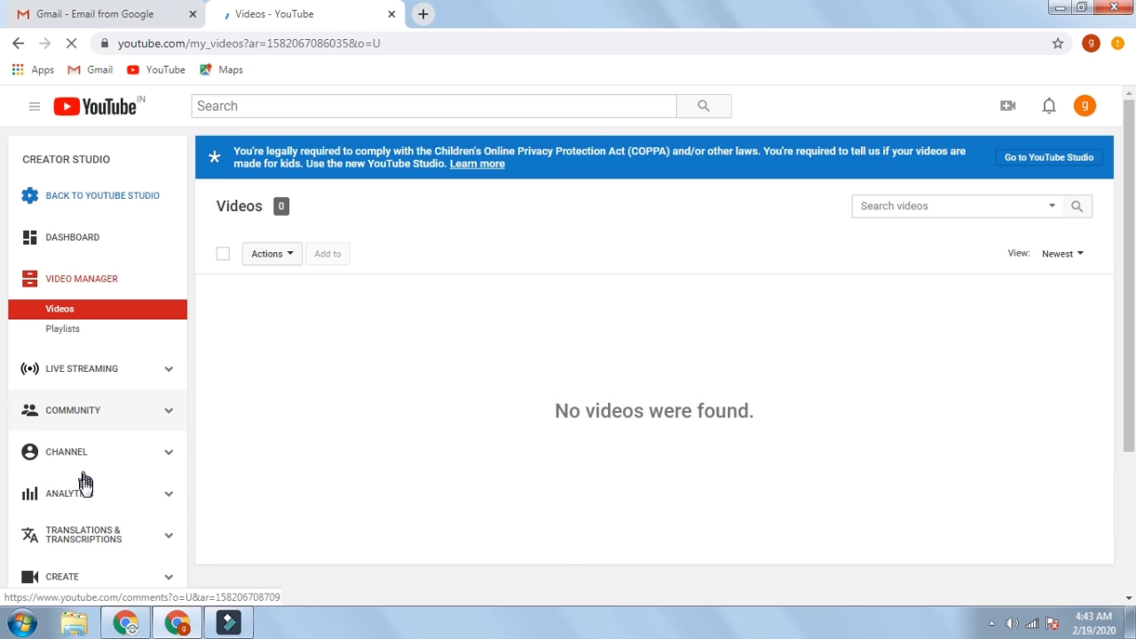
pyautogui.click(169, 454)
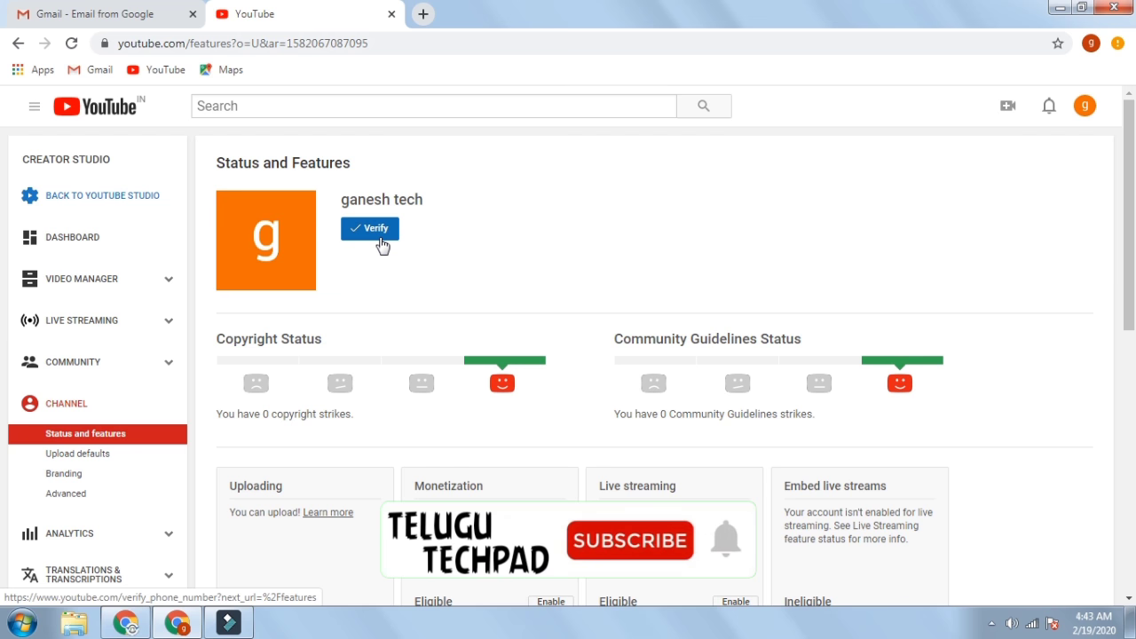
# - Start phone verification with a texted code, then back out to Status and Features
pyautogui.click(382, 239)
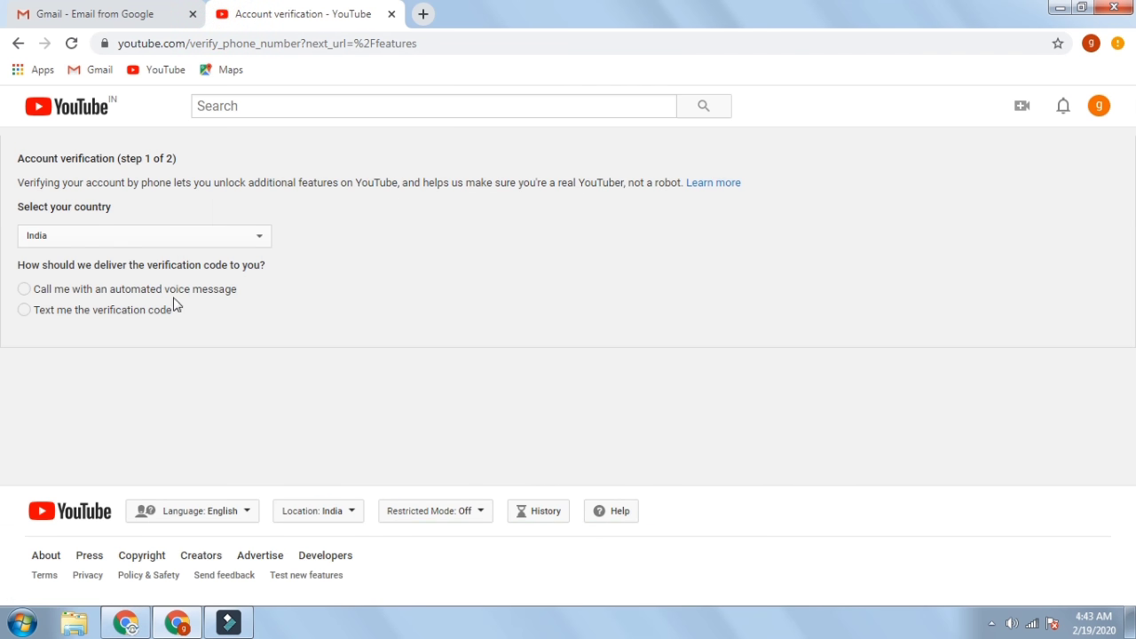
pyautogui.click(128, 313)
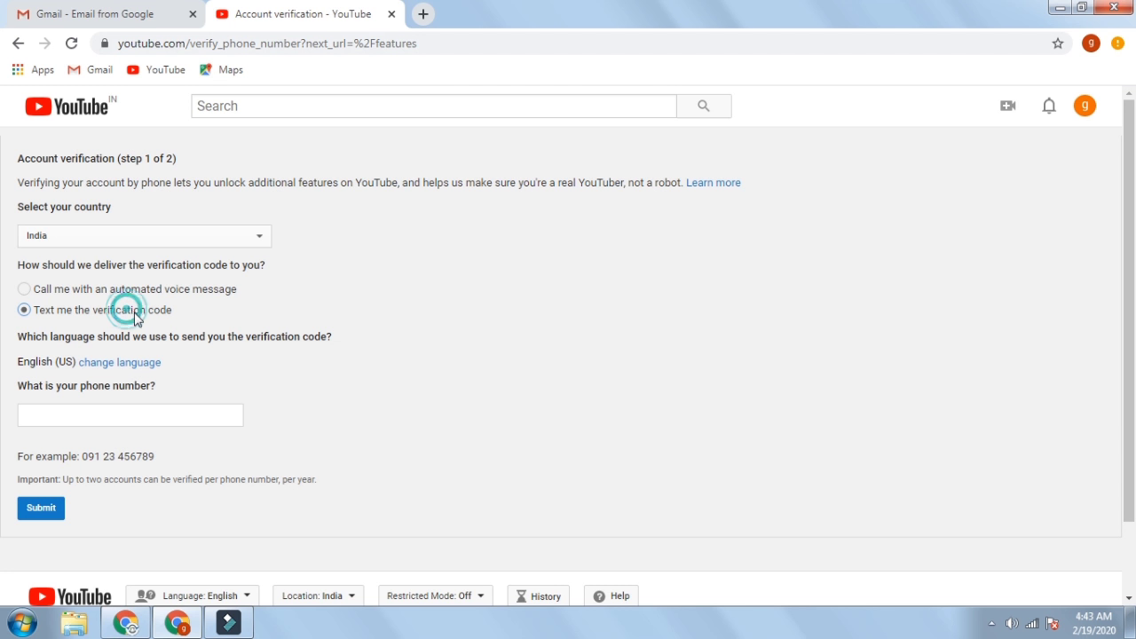
pyautogui.click(158, 414)
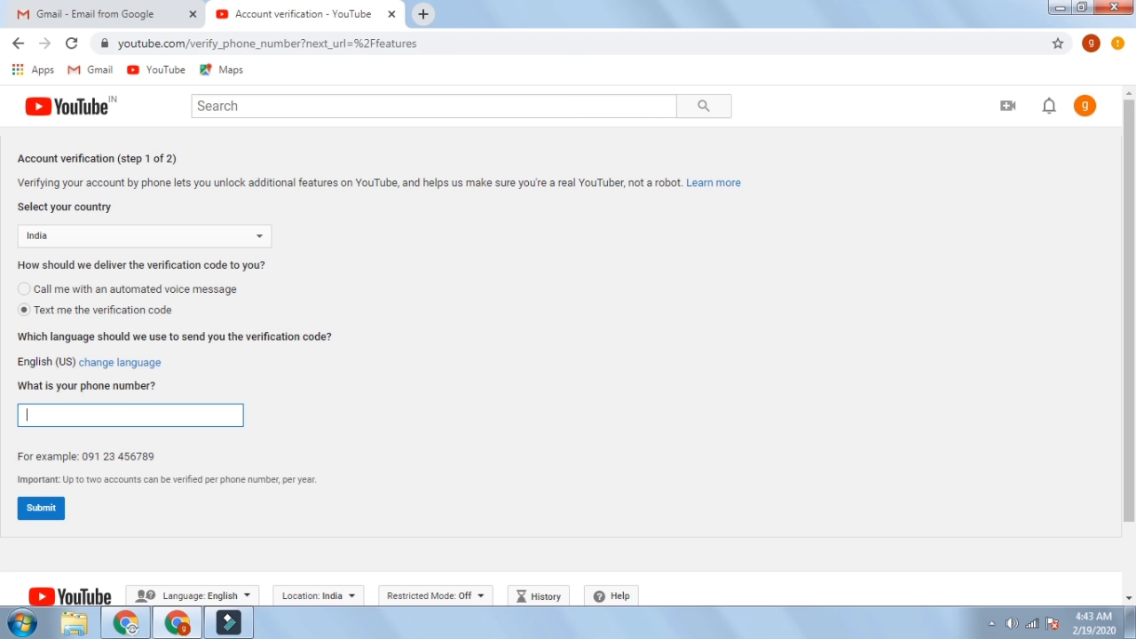
pyautogui.click(17, 44)
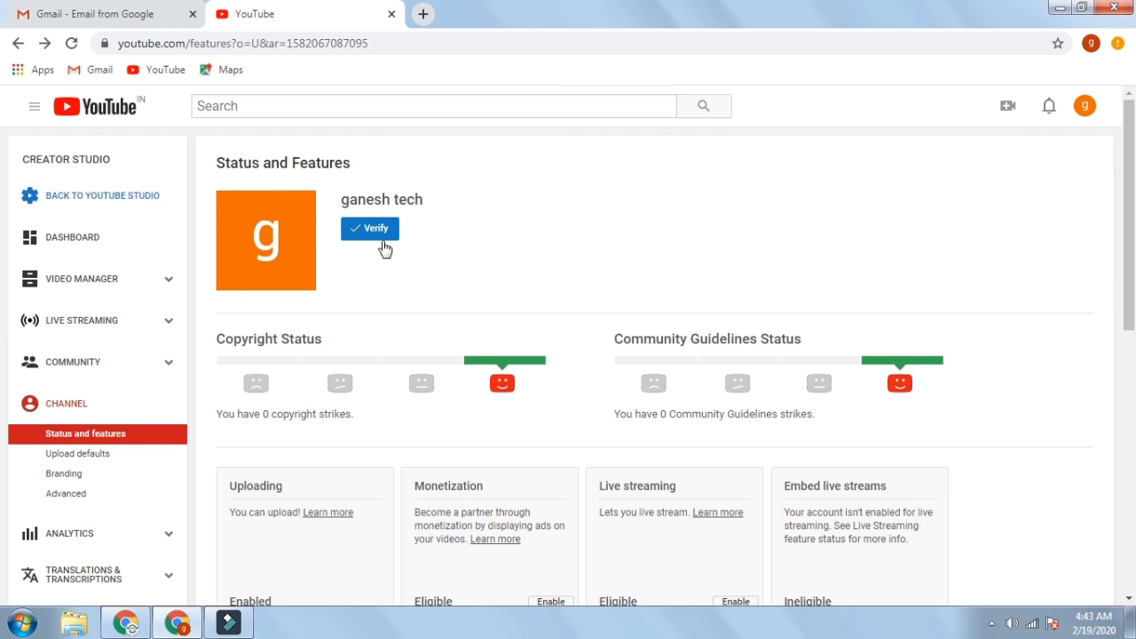
# - Review the feature statuses, then bring up the Telugu Techpad channel's dashboard window
pyautogui.scroll(-5, 568, 337)
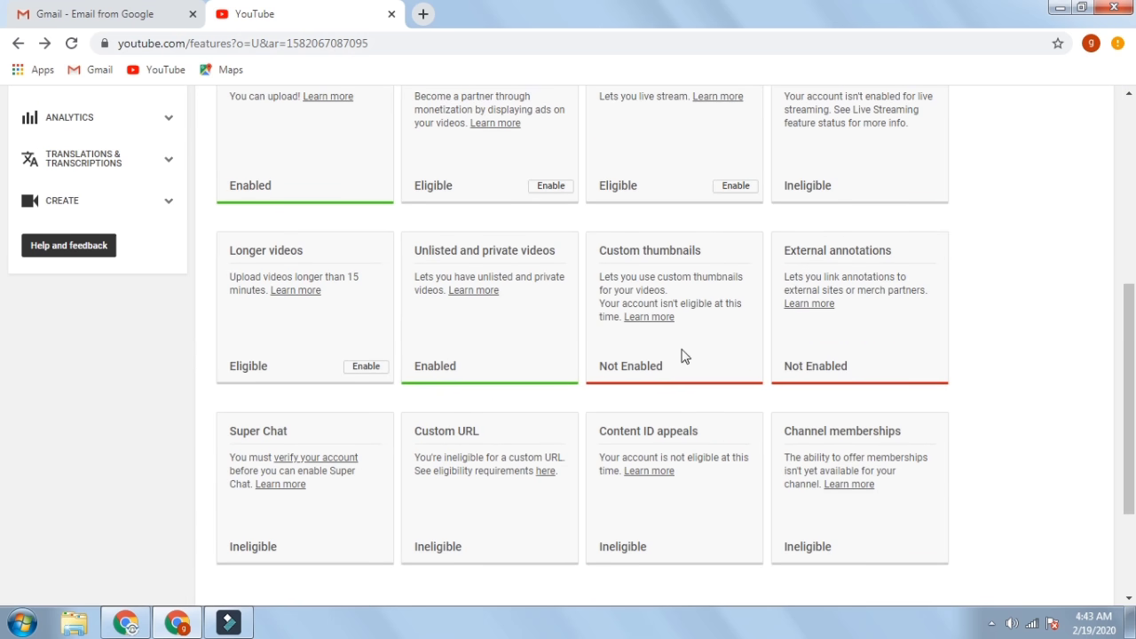
pyautogui.scroll(2, 560, 330)
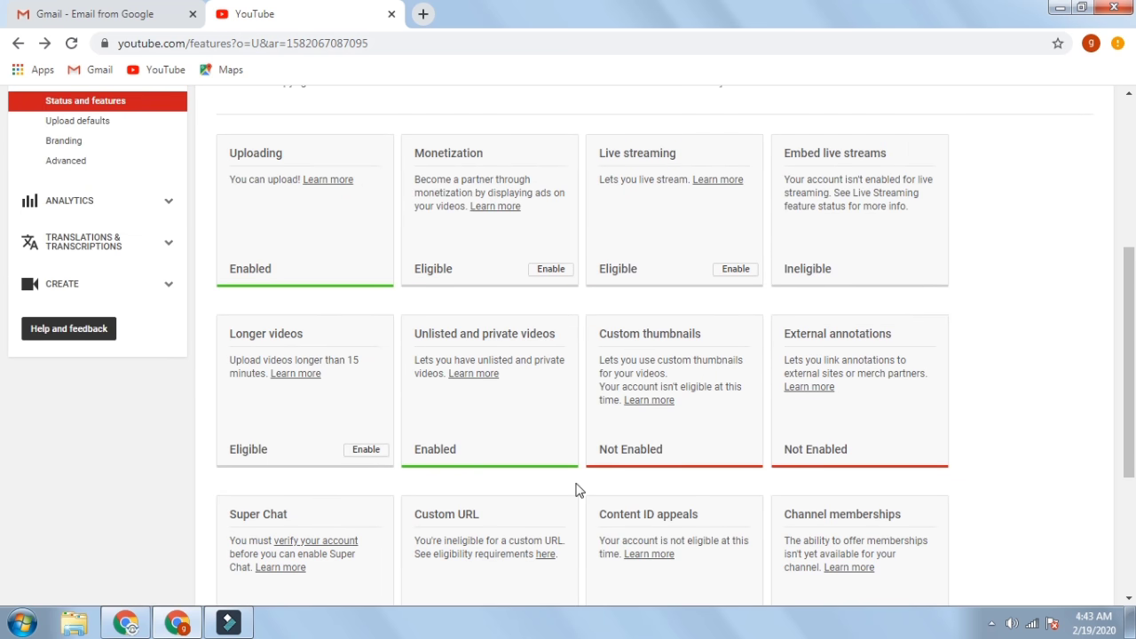
pyautogui.click(127, 624)
pyautogui.scroll(-1, 126, 498)
pyautogui.scroll(-1, 129, 557)
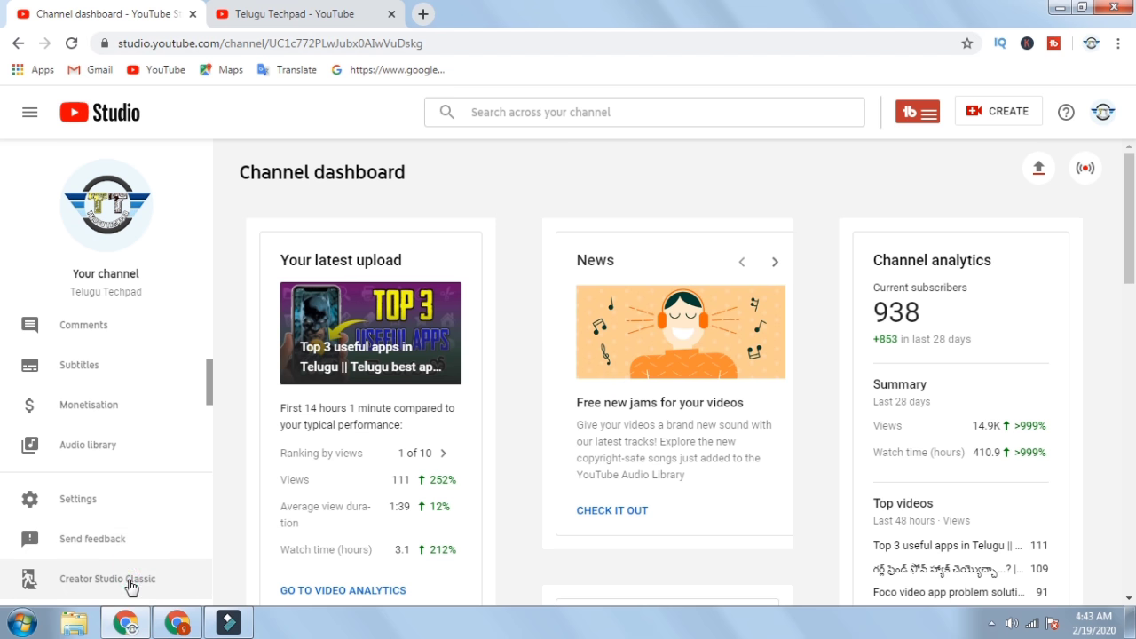
# - Switch Telugu Techpad to Creator Studio Classic, skipping the feedback survey
pyautogui.click(131, 587)
pyautogui.click(768, 546)
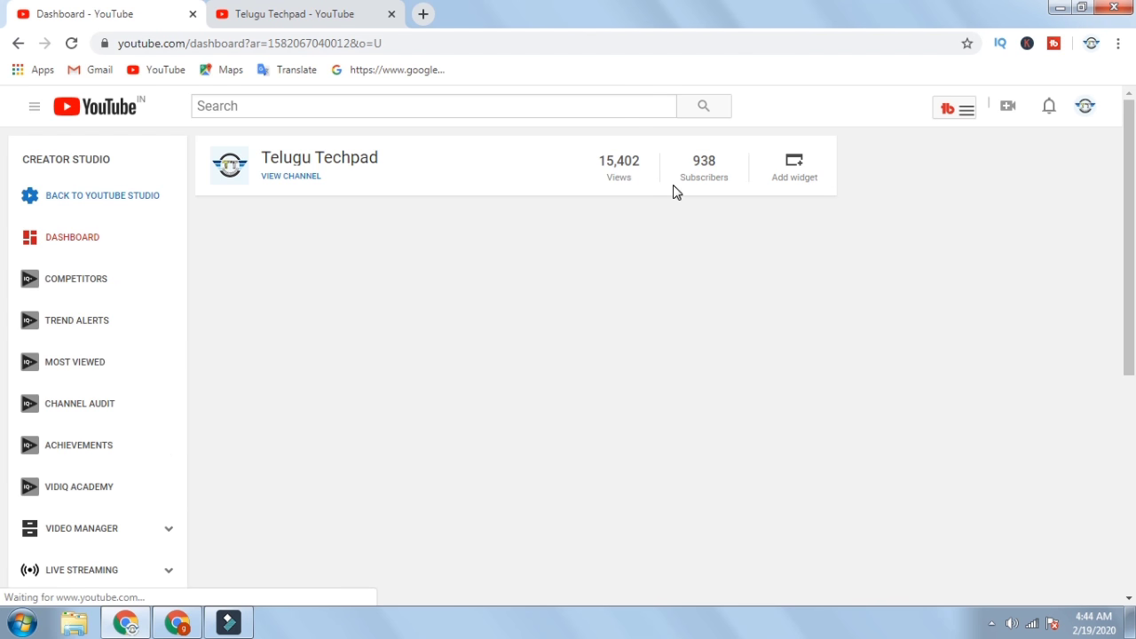
pyautogui.scroll(-1, 105, 382)
pyautogui.scroll(-5, 105, 381)
pyautogui.scroll(5, 112, 385)
pyautogui.scroll(-2, 112, 386)
pyautogui.scroll(-2, 113, 397)
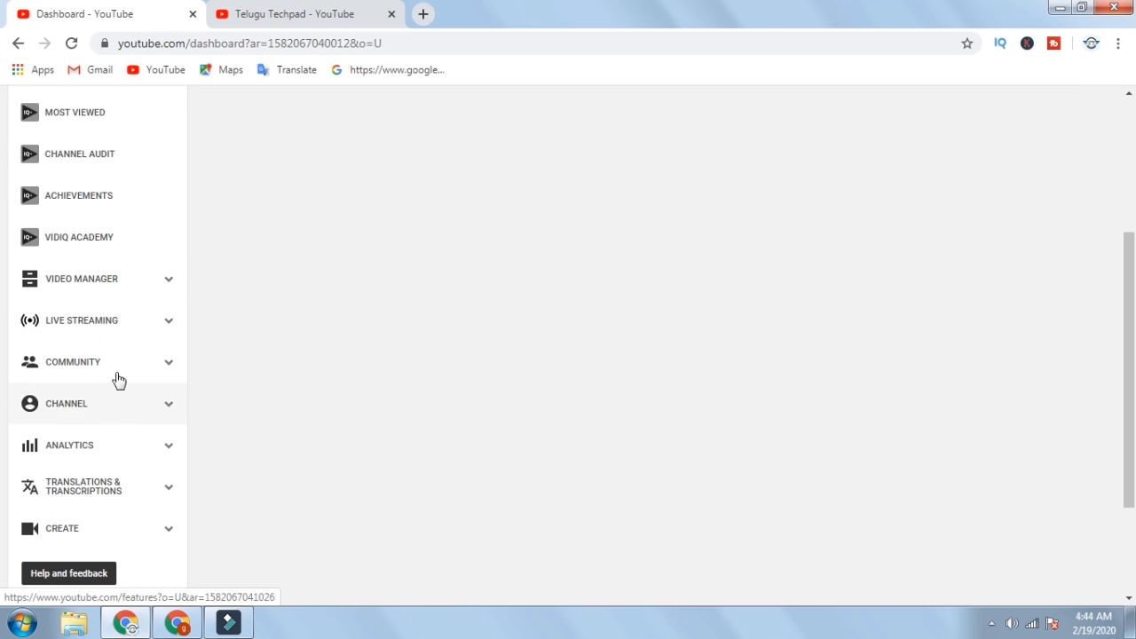
# - Open Telugu Techpad's Status and Features page, then return to the ganesh tech window
pyautogui.click(170, 404)
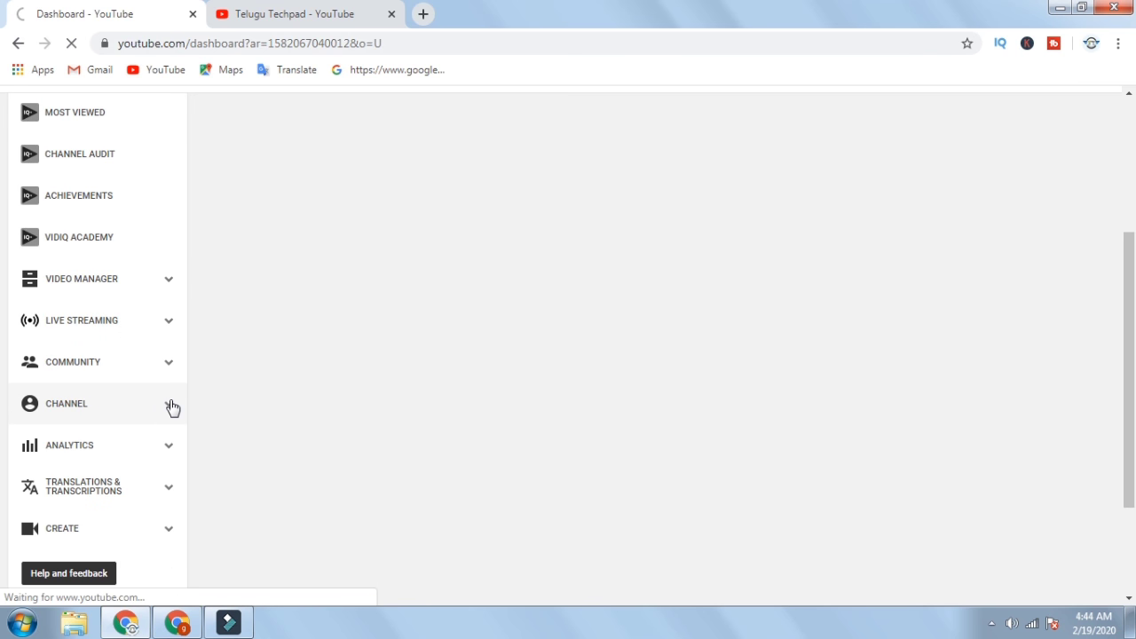
pyautogui.click(172, 406)
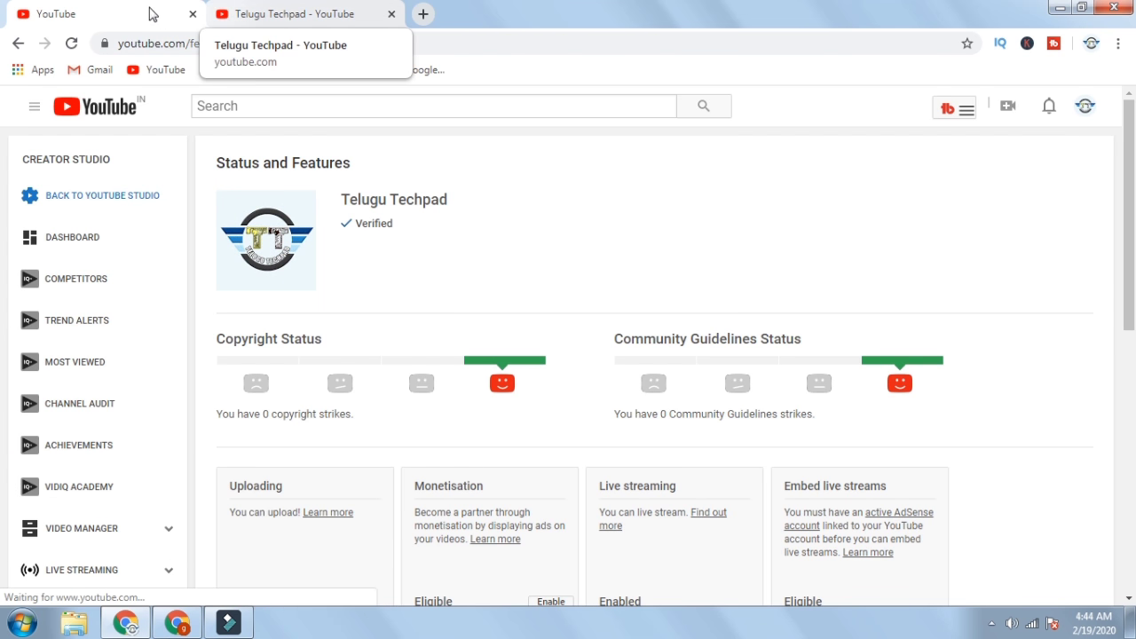
pyautogui.click(176, 622)
pyautogui.scroll(5, 500, 297)
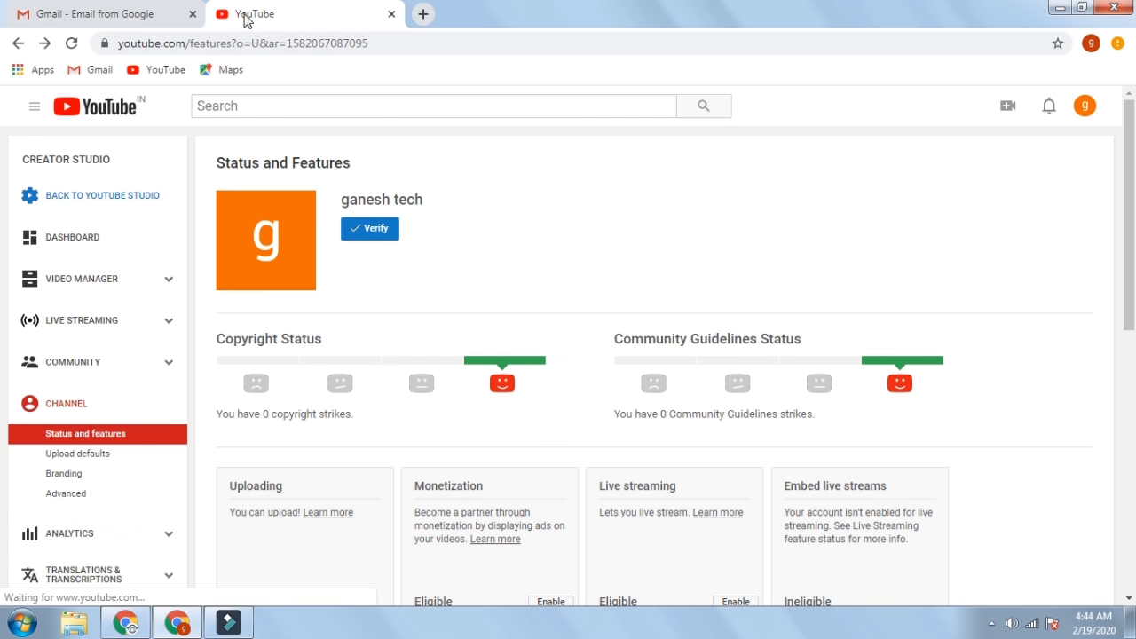
# - Review Telugu Techpad's enabled features and briefly check its About page
pyautogui.click(125, 623)
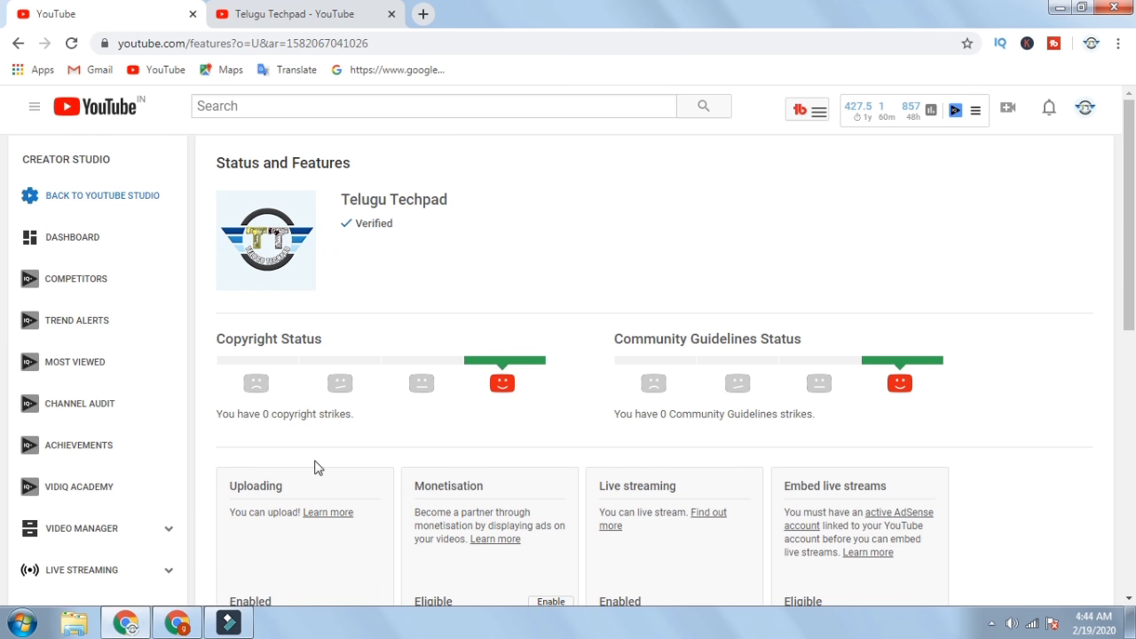
pyautogui.scroll(-2, 367, 497)
pyautogui.scroll(-5, 347, 465)
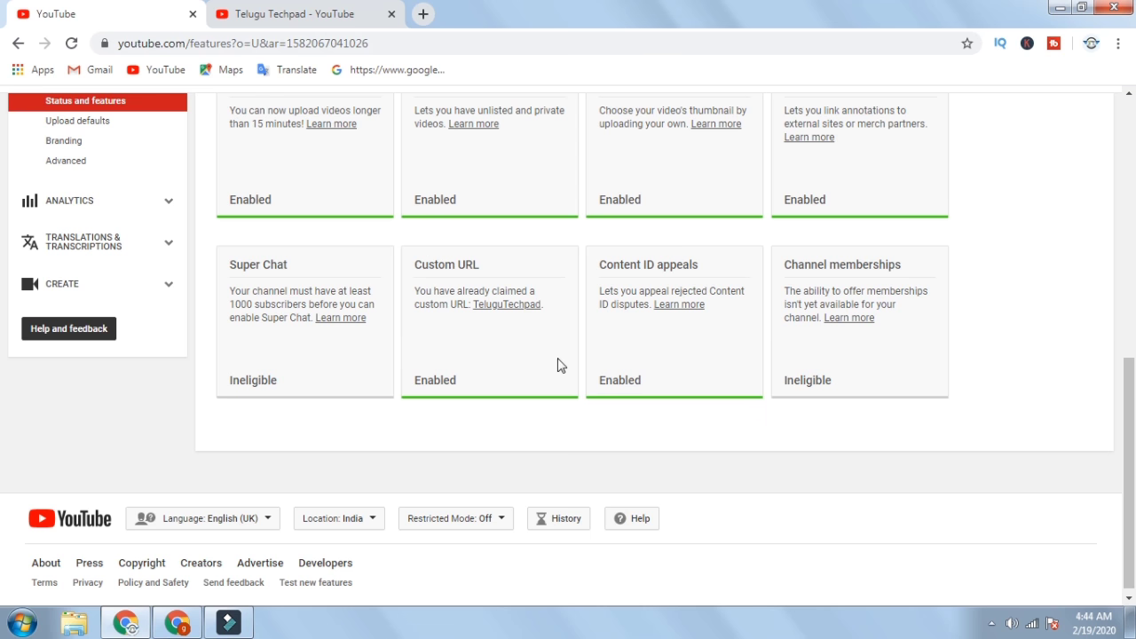
pyautogui.click(284, 13)
pyautogui.click(157, 22)
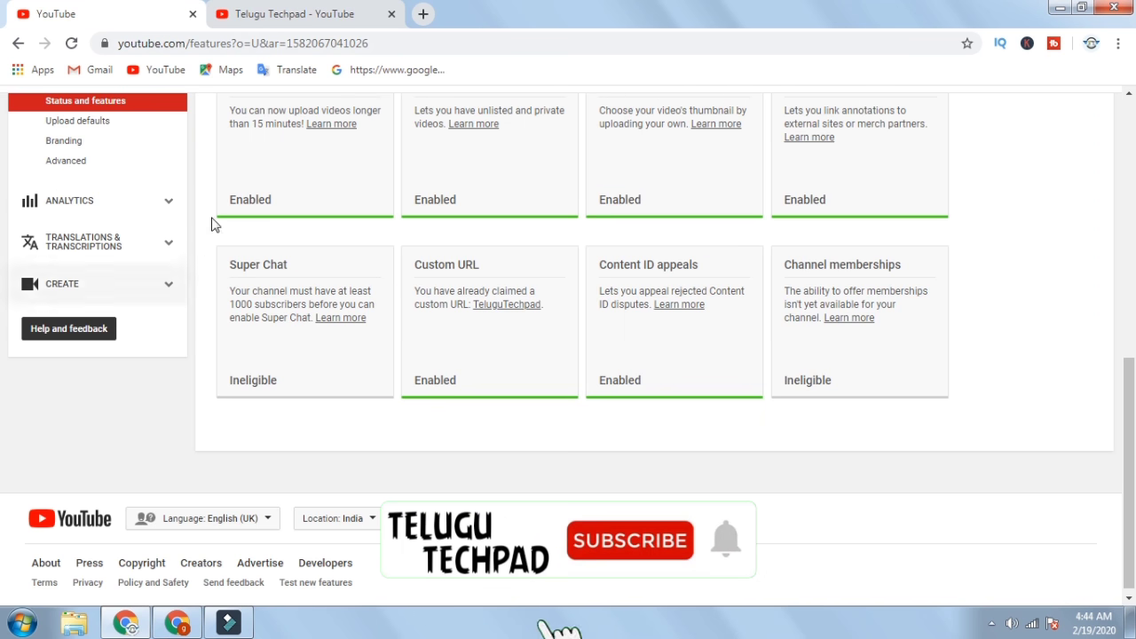
pyautogui.scroll(1, 84, 280)
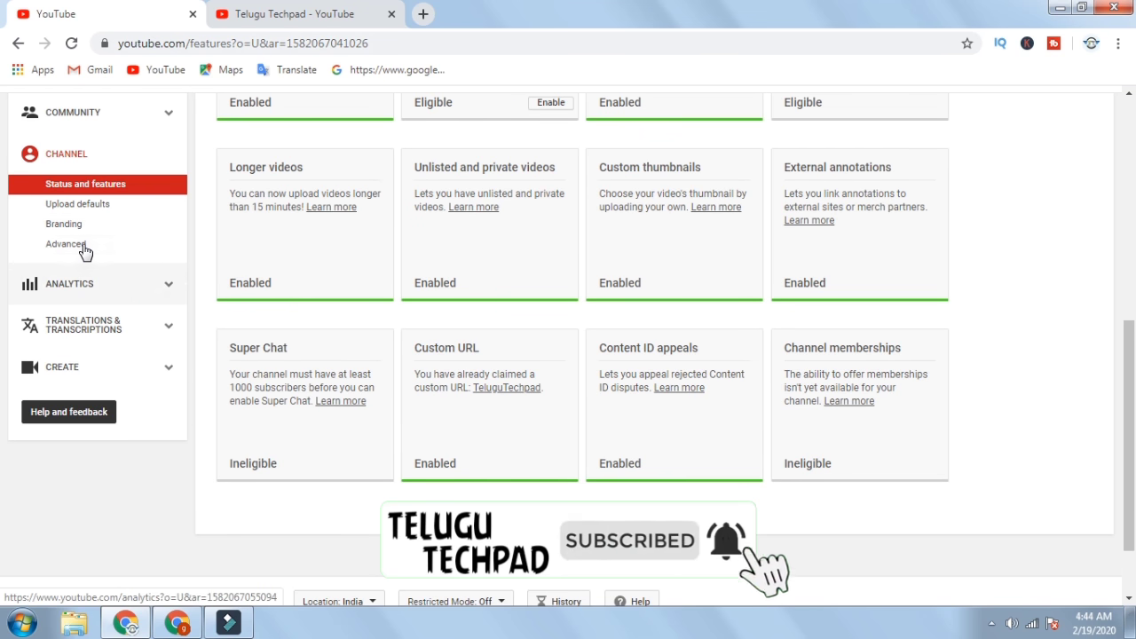
# - Open Telugu Techpad's Advanced channel settings and scroll to the bottom
pyautogui.click(86, 247)
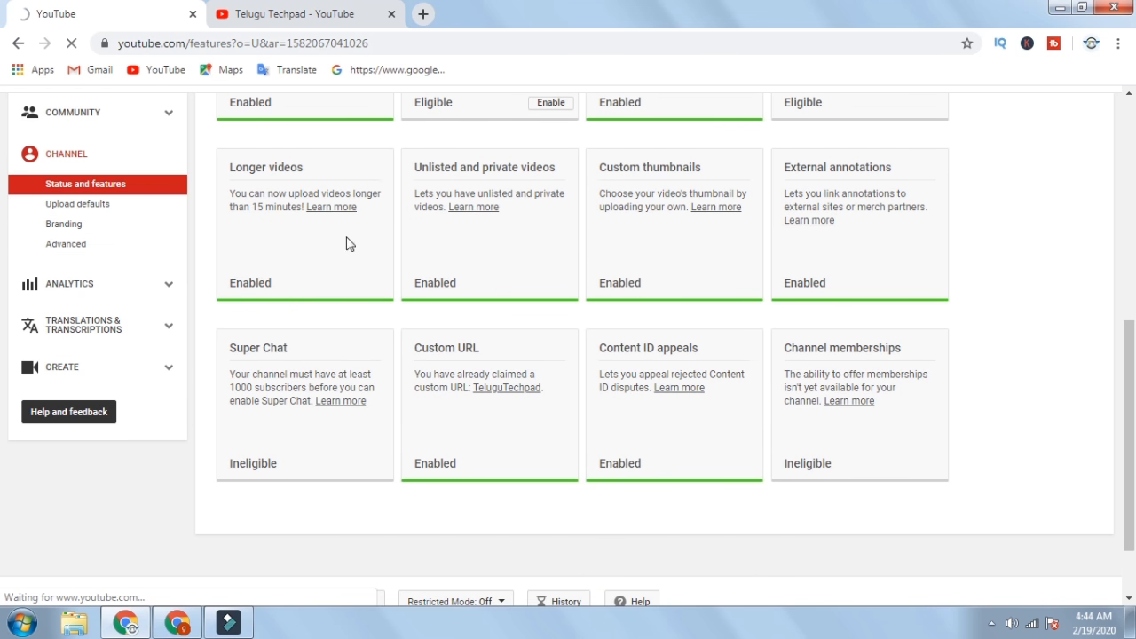
pyautogui.scroll(-1, 400, 373)
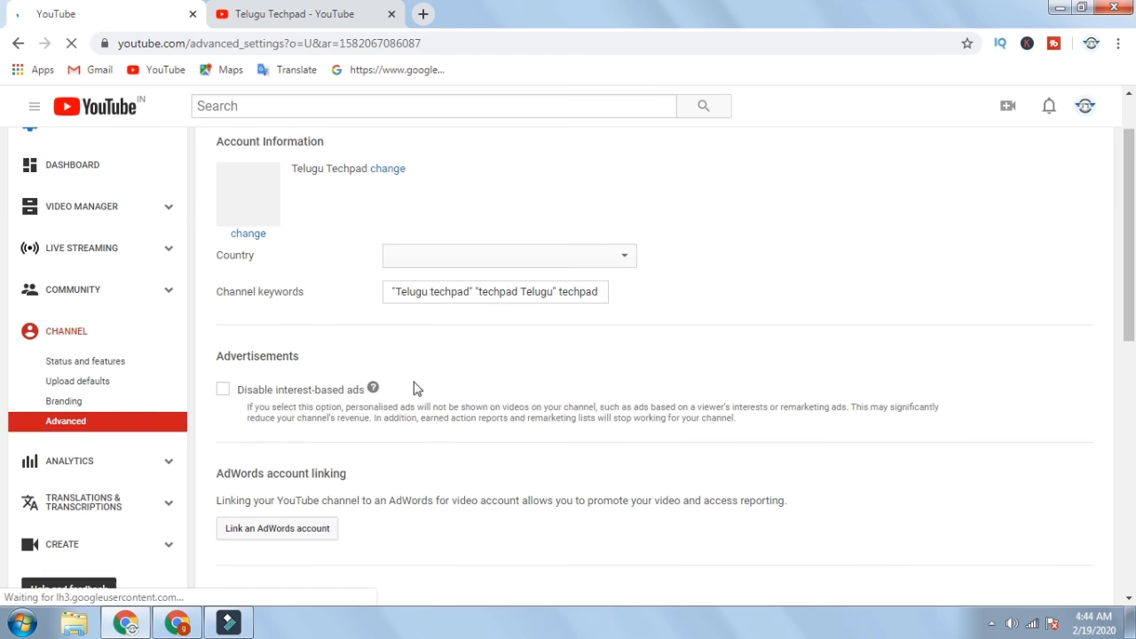
pyautogui.scroll(-5, 293, 419)
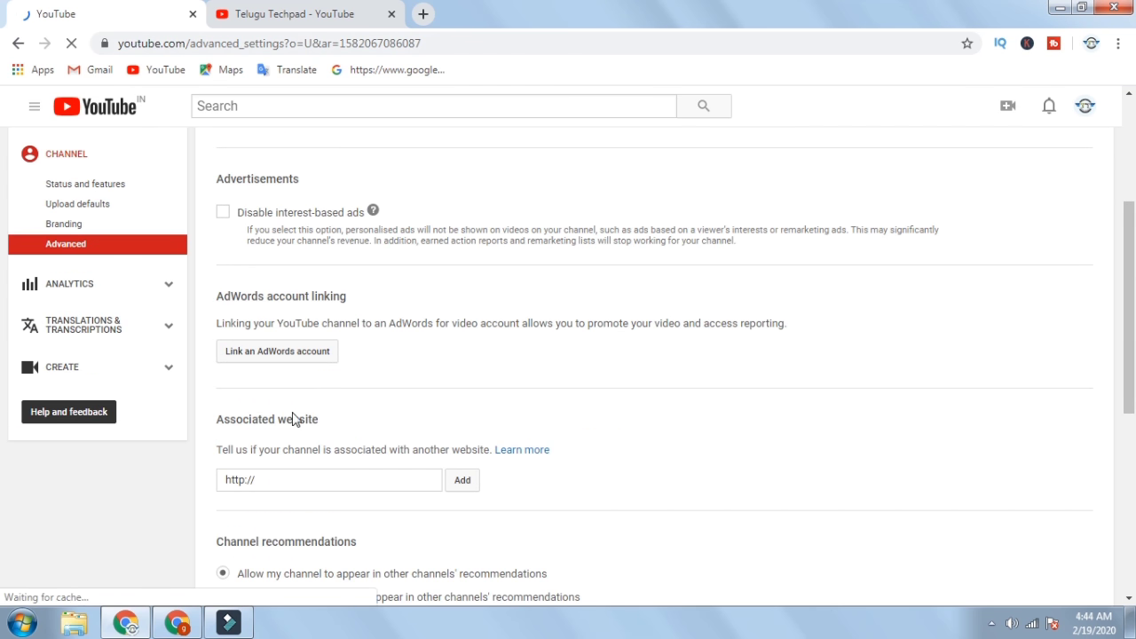
pyautogui.scroll(-2, 275, 434)
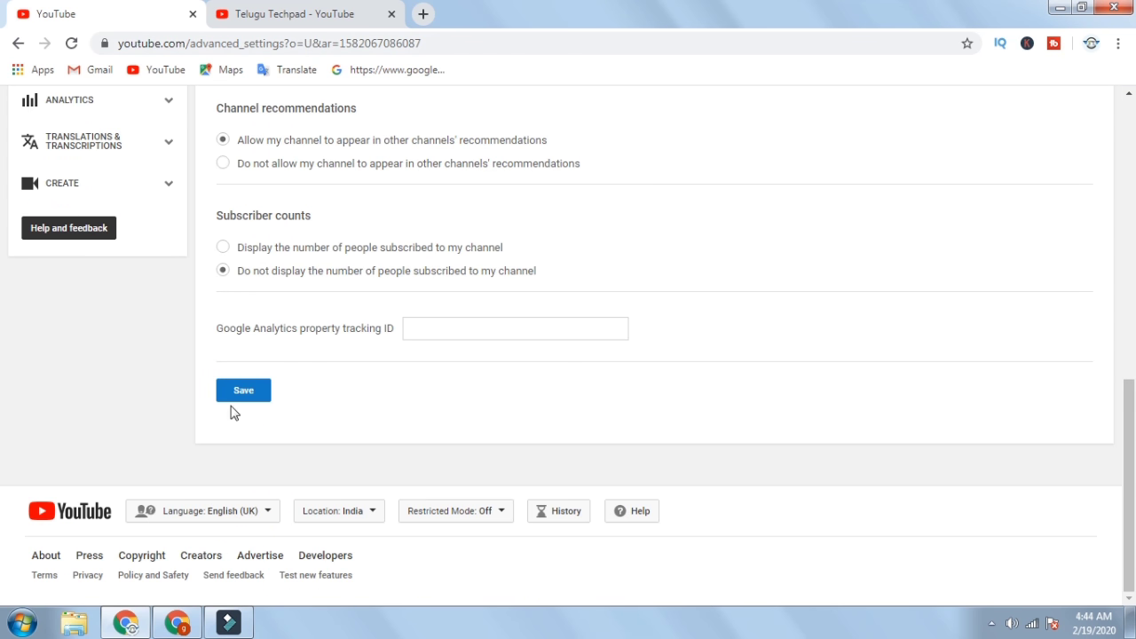